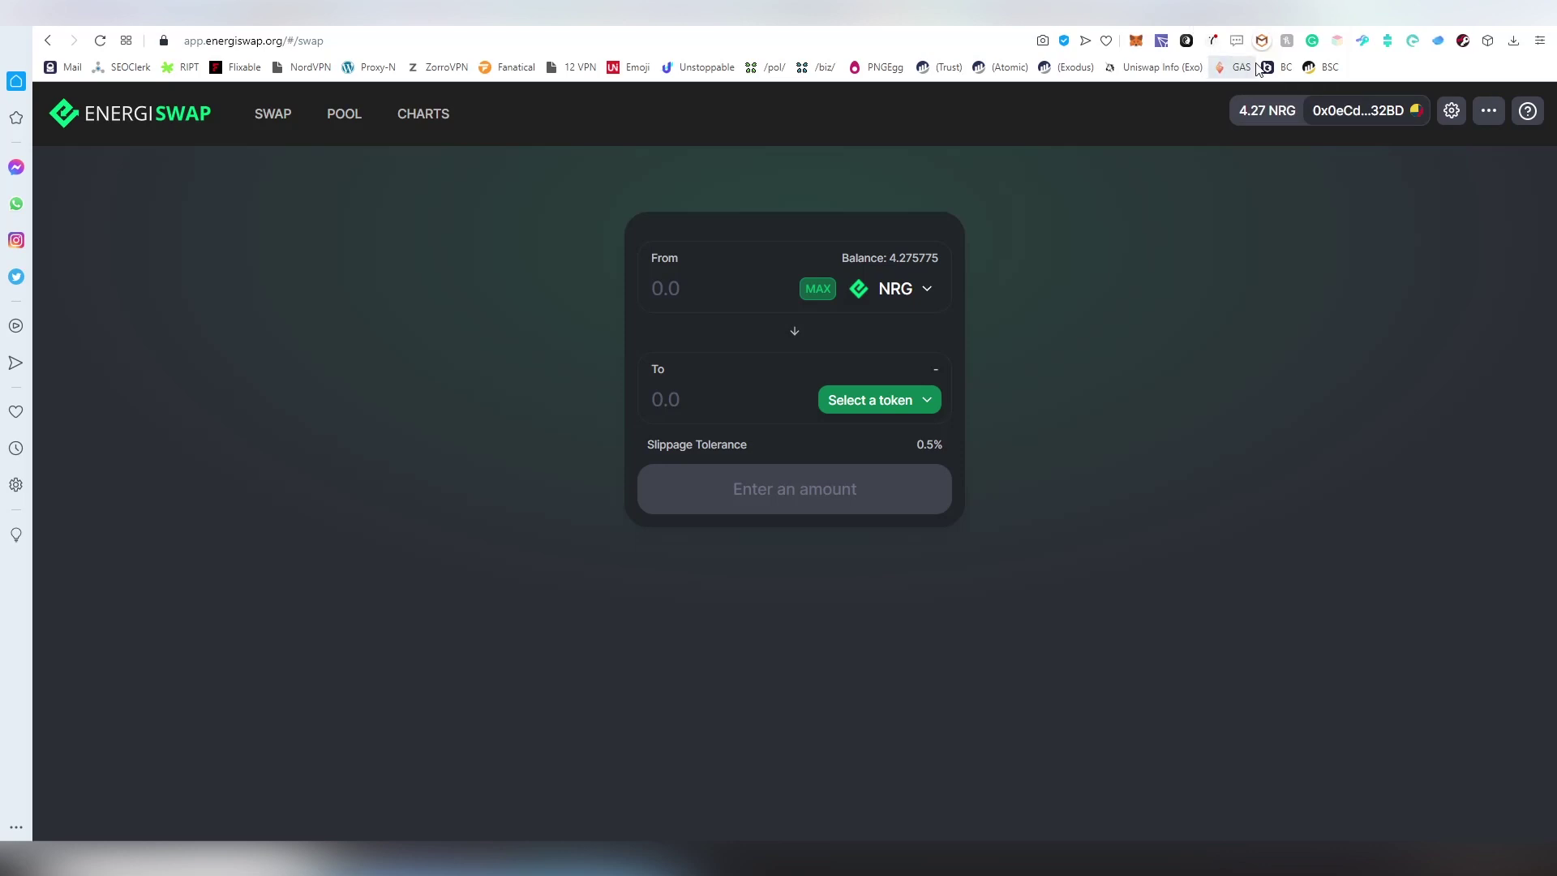
Show MetaMask's network list, with Energi Mainnet active, scrolled down to Custom RPC
left_click(1145, 34)
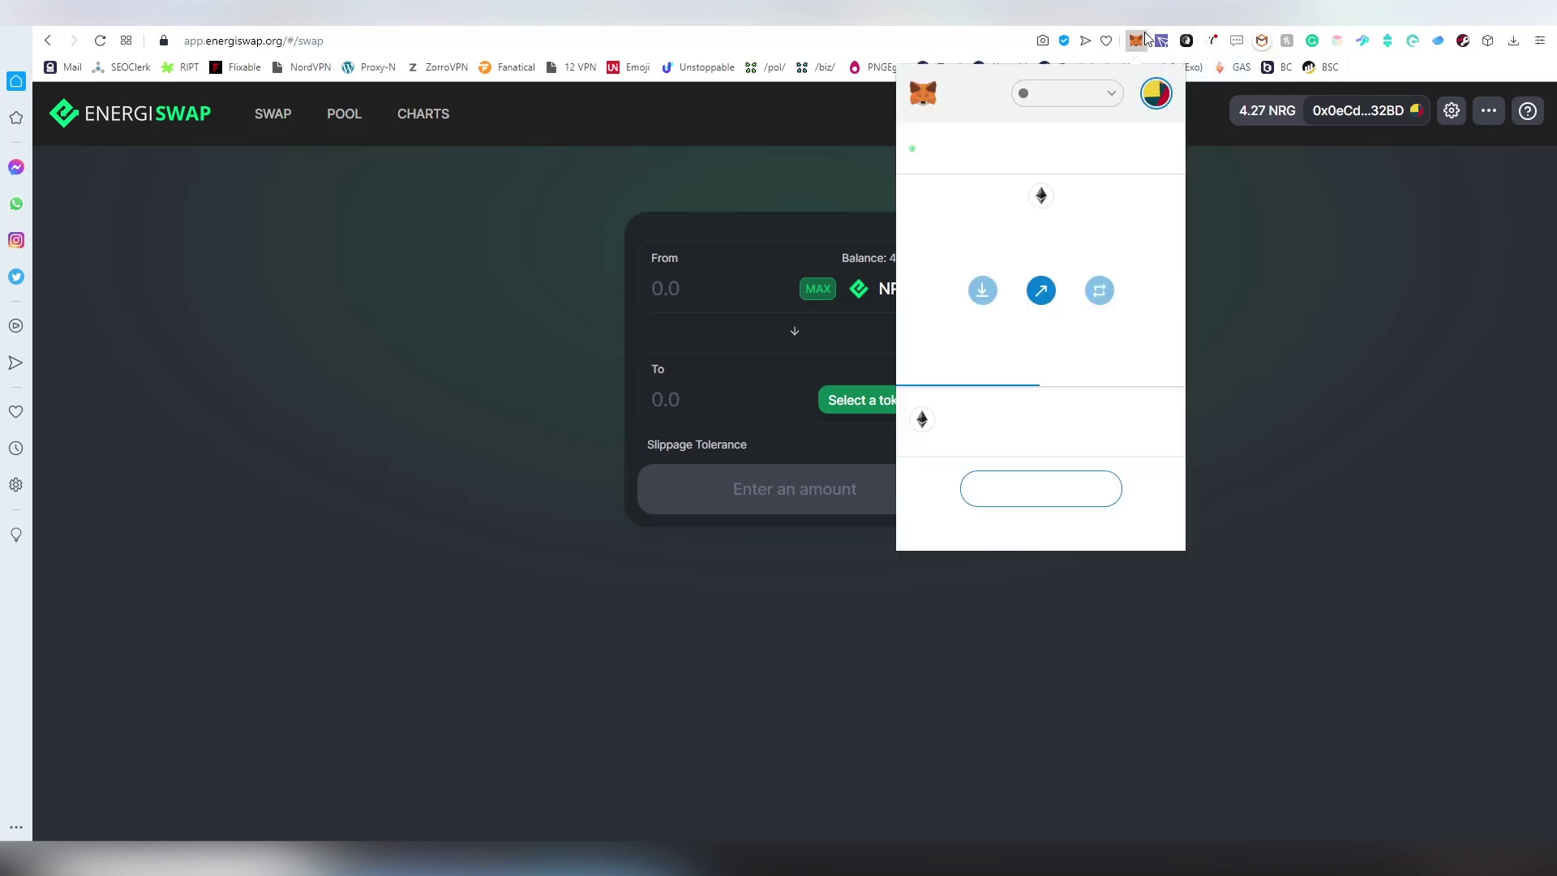
left_click(1111, 93)
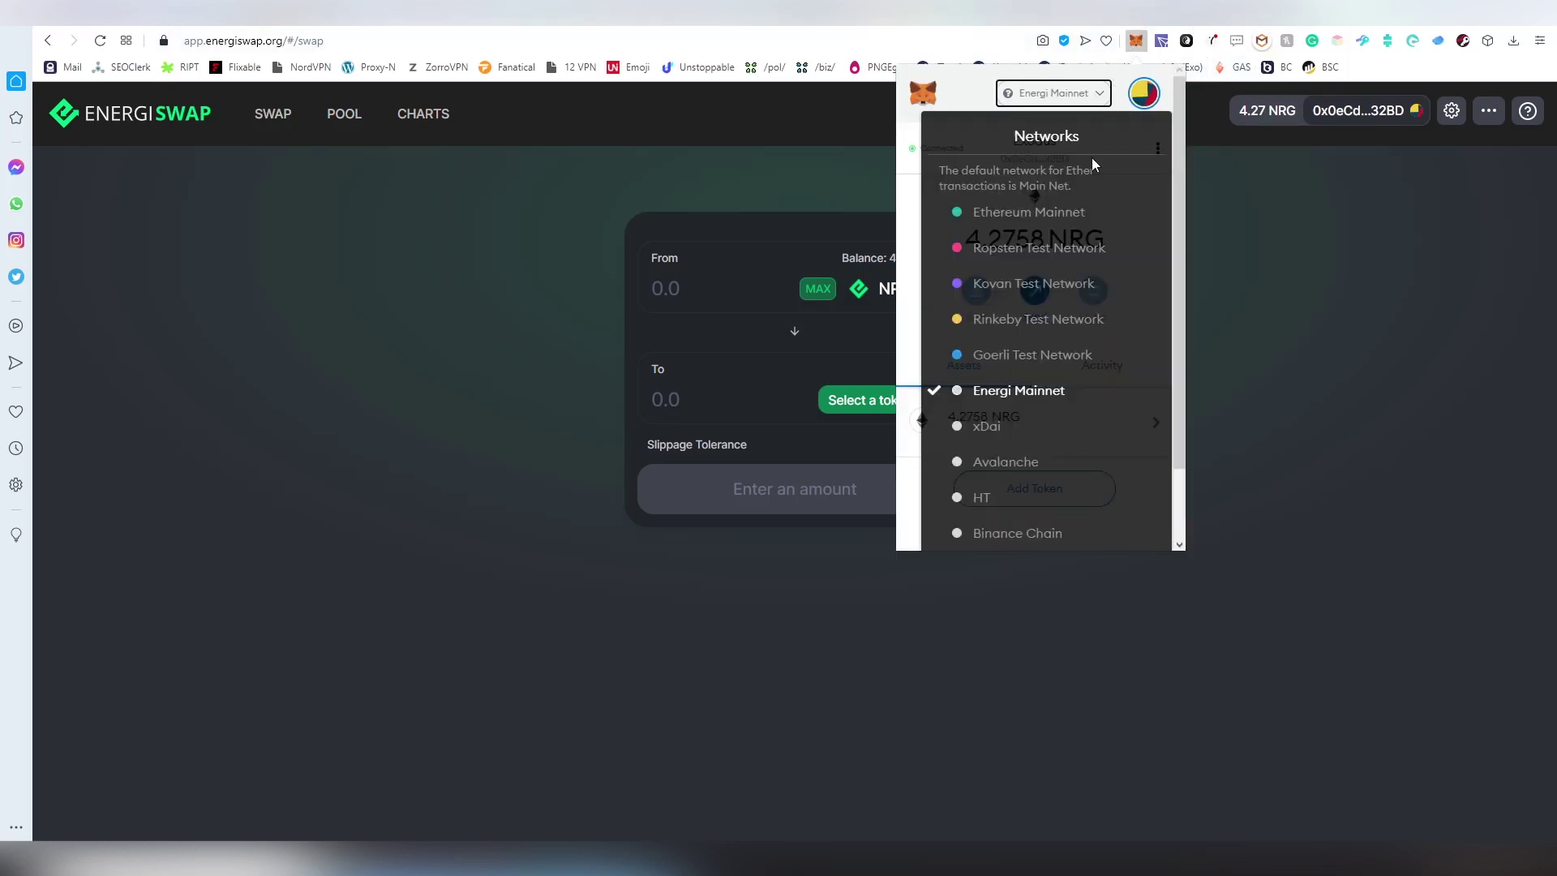
scroll(1046, 219, "down", 2)
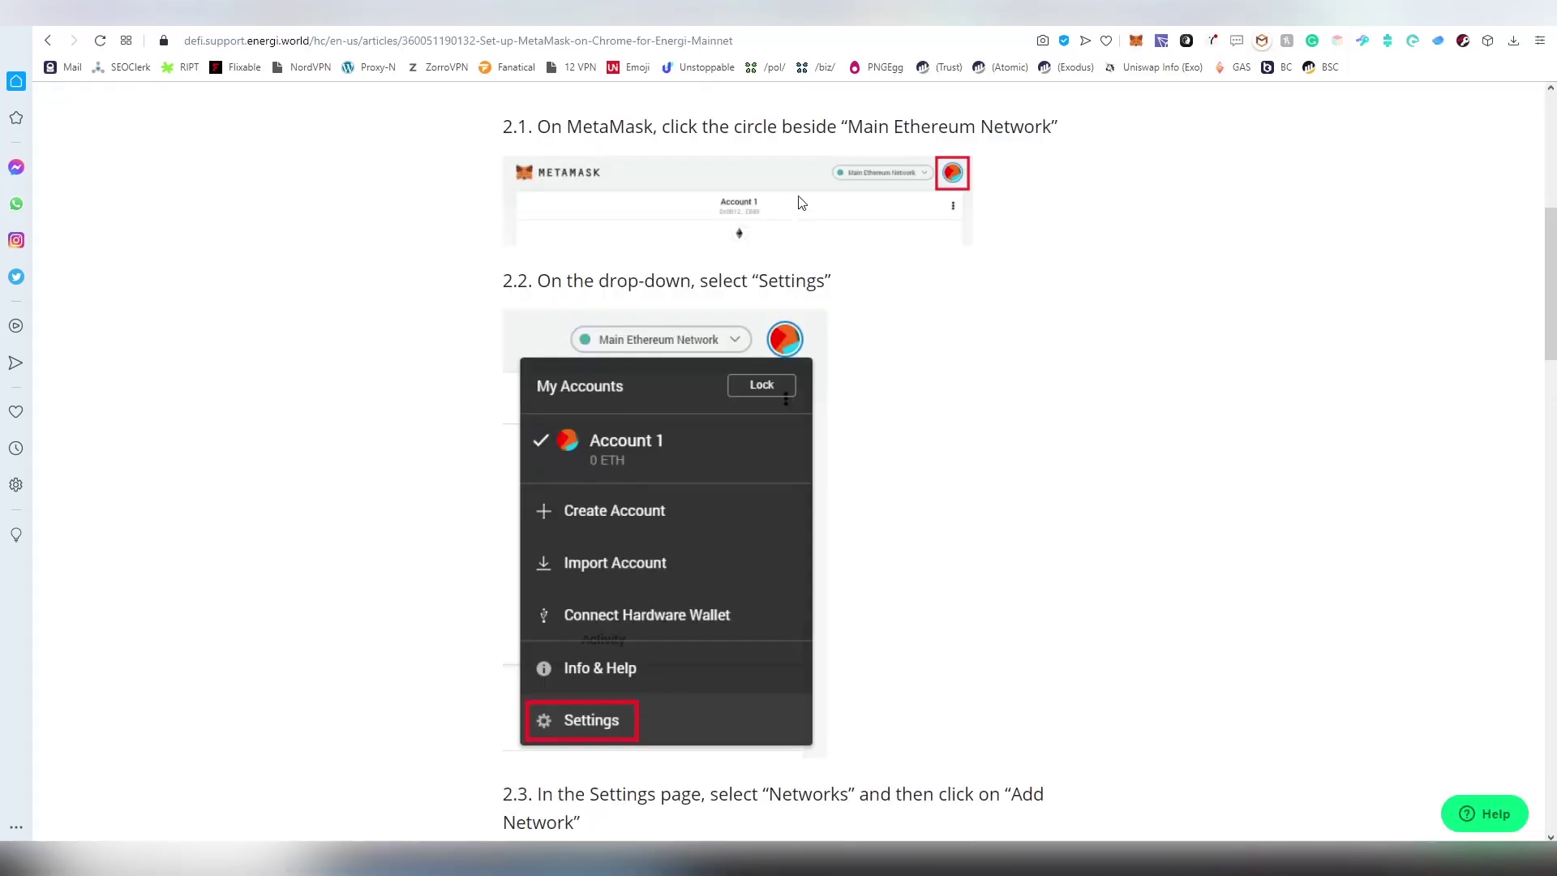
Review Energi Mainnet's name and RPC URL at step 2.4, and copy the block explorer URL
scroll(814, 251, "down", 5)
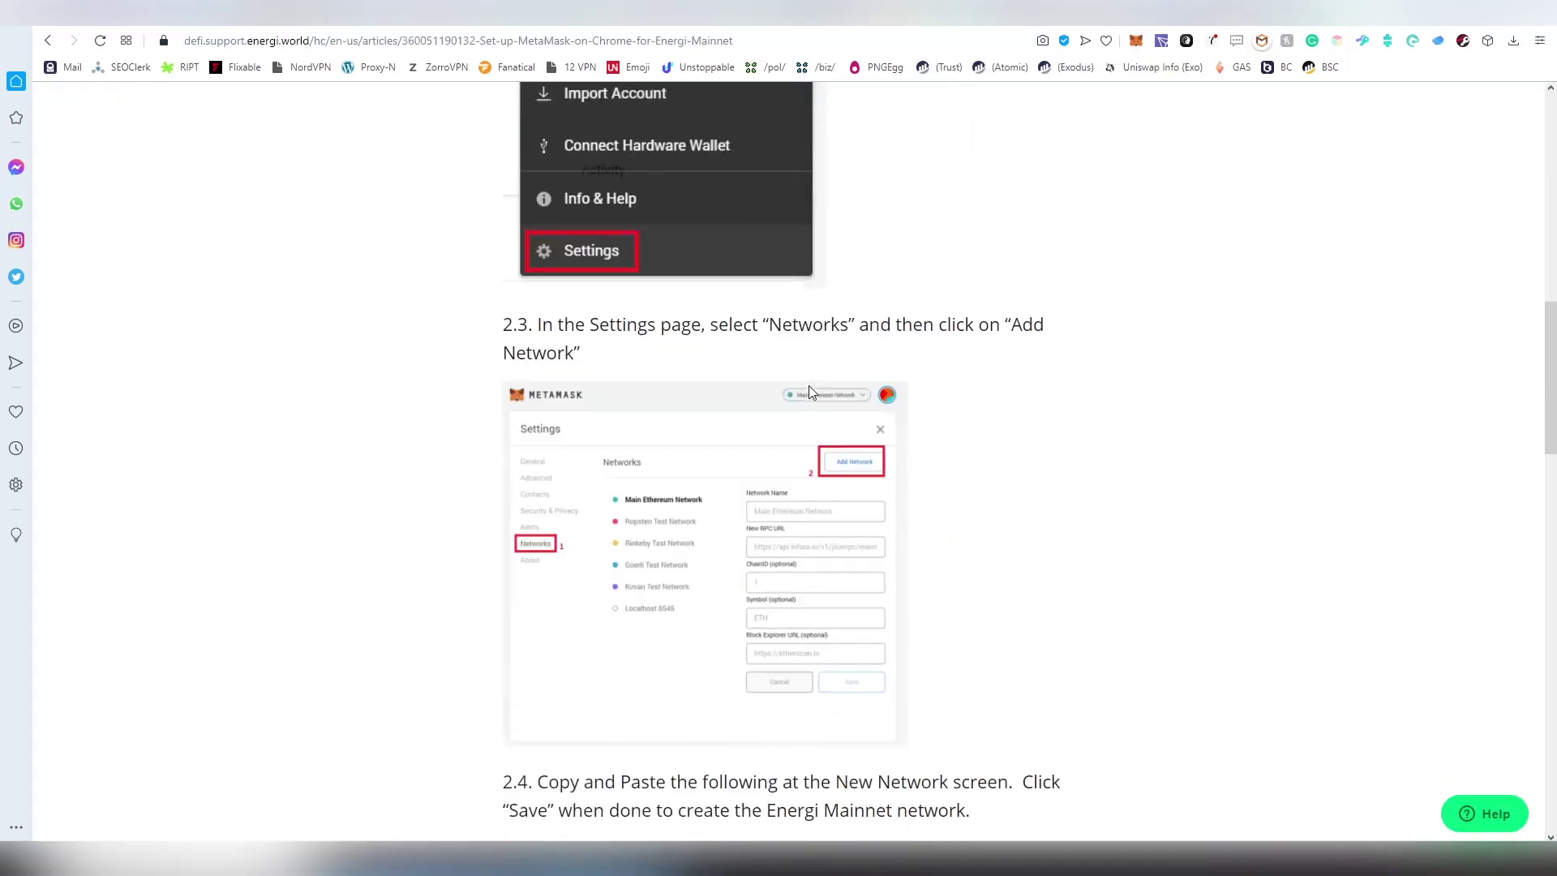
scroll(717, 346, "down", 1)
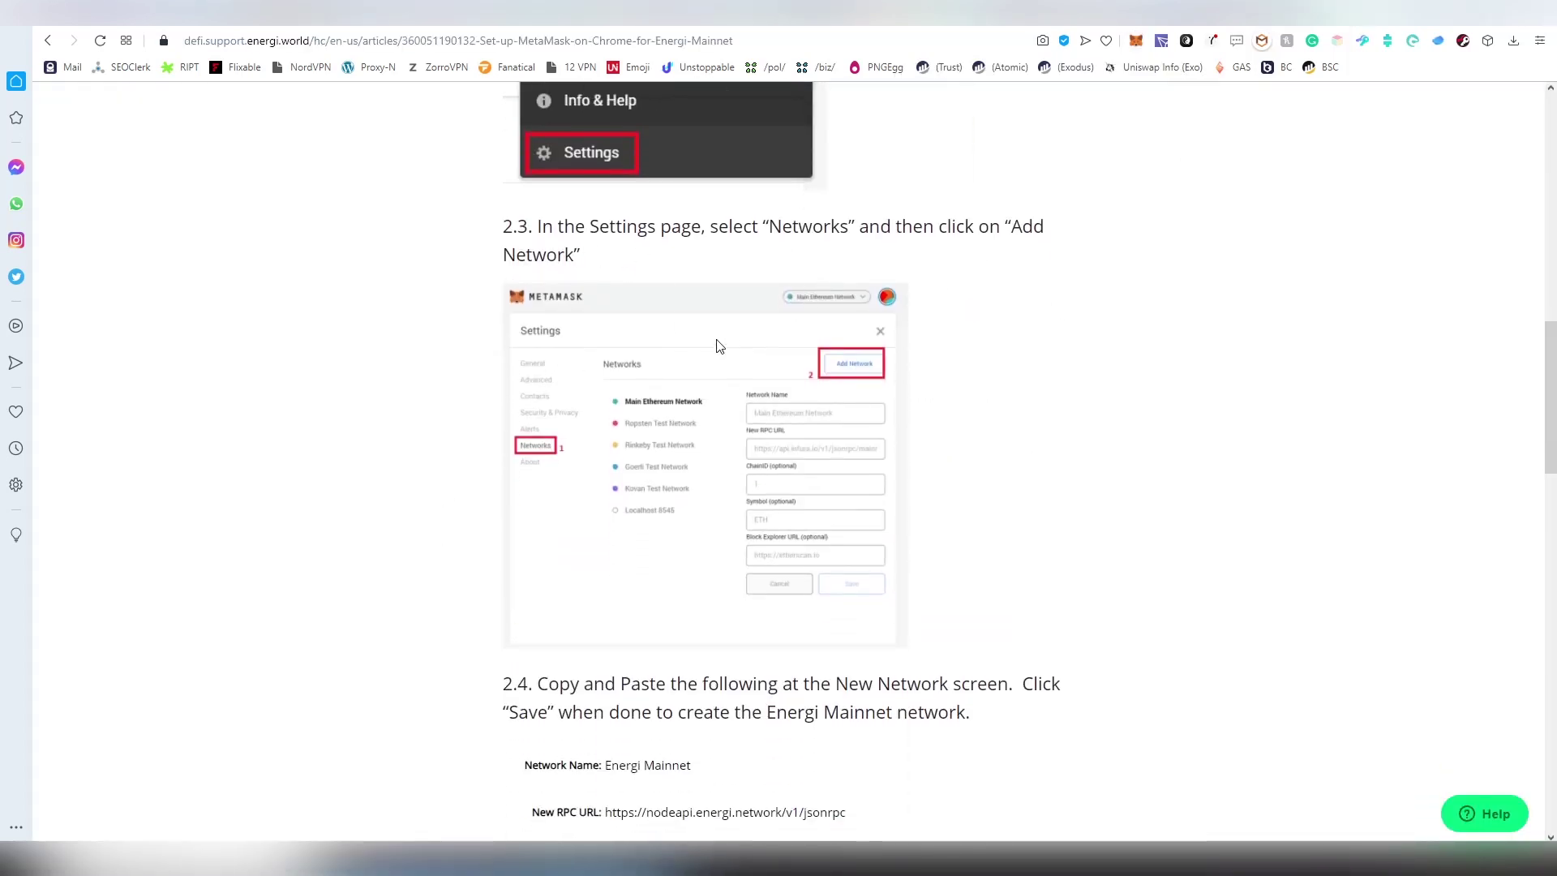
scroll(717, 346, "down", 5)
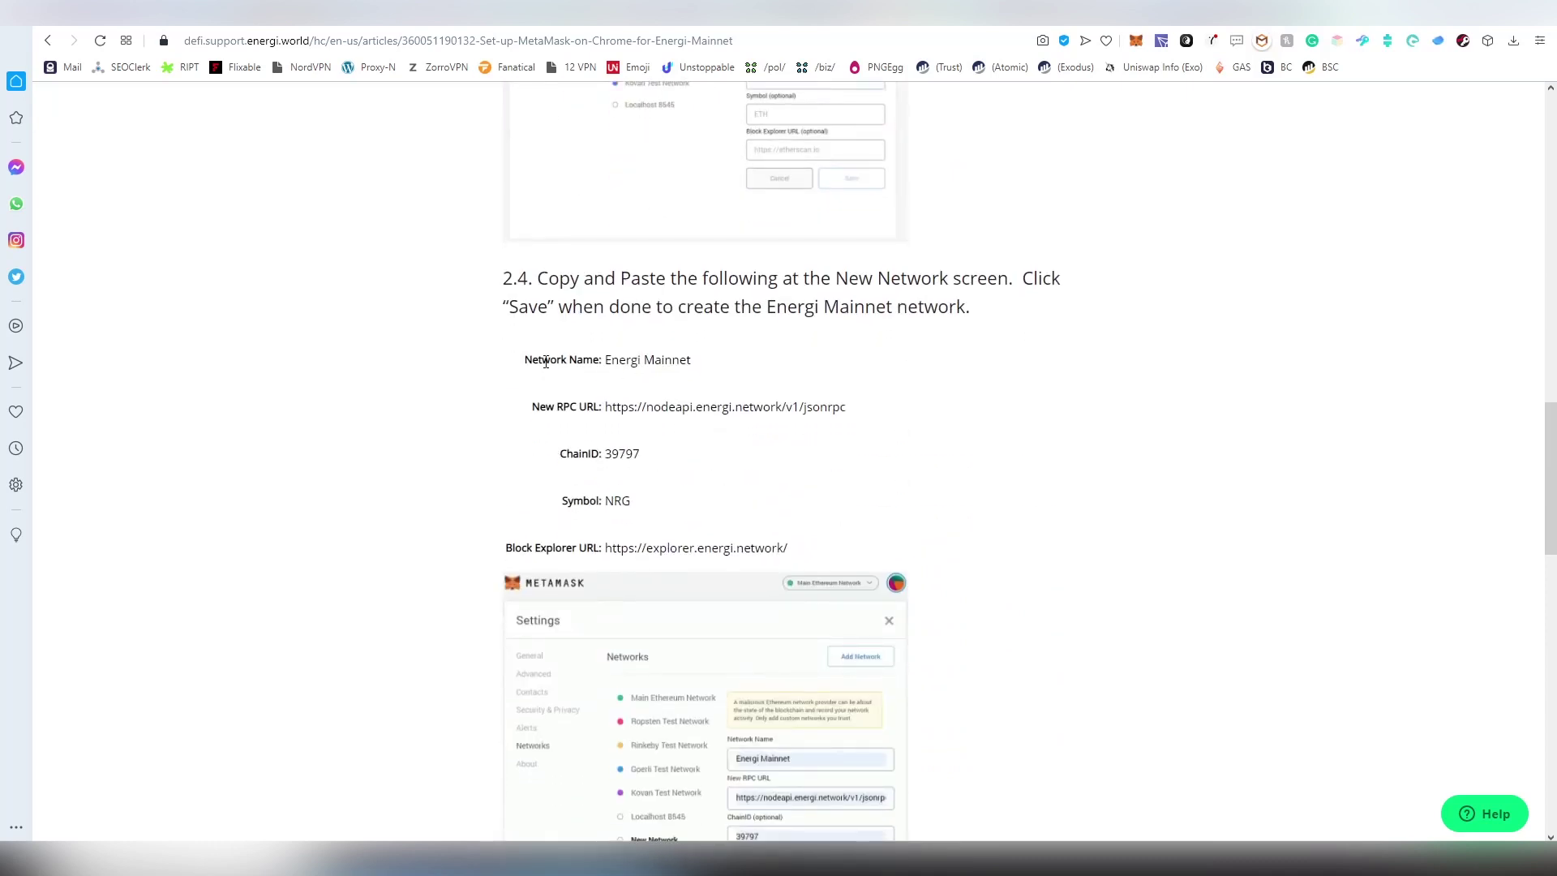
left_click_drag(606, 360, 704, 367)
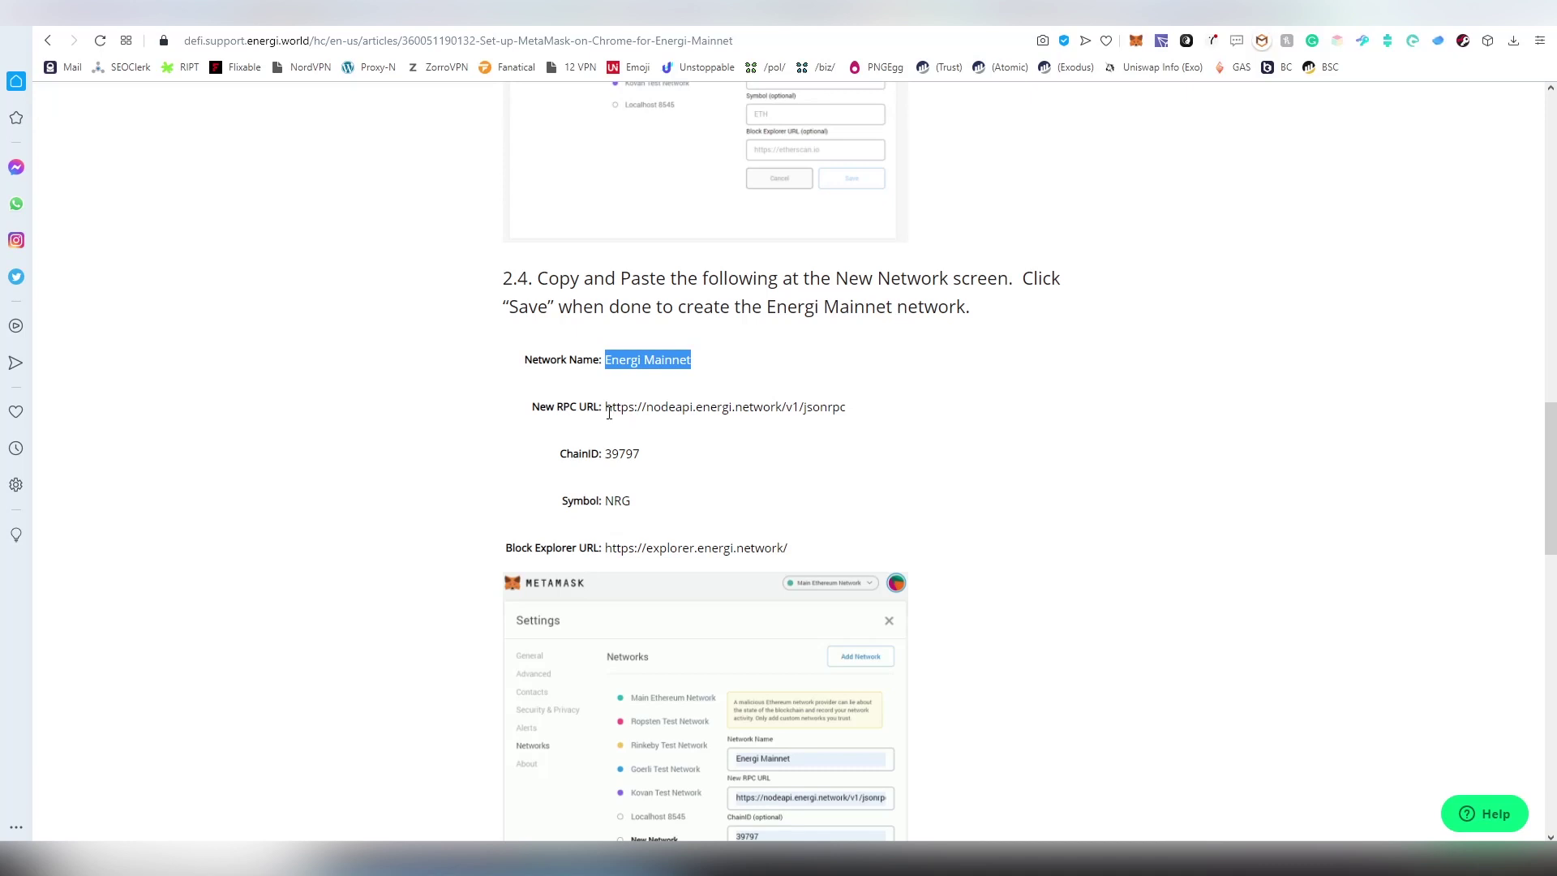
left_click_drag(609, 413, 900, 403)
left_click(455, 497)
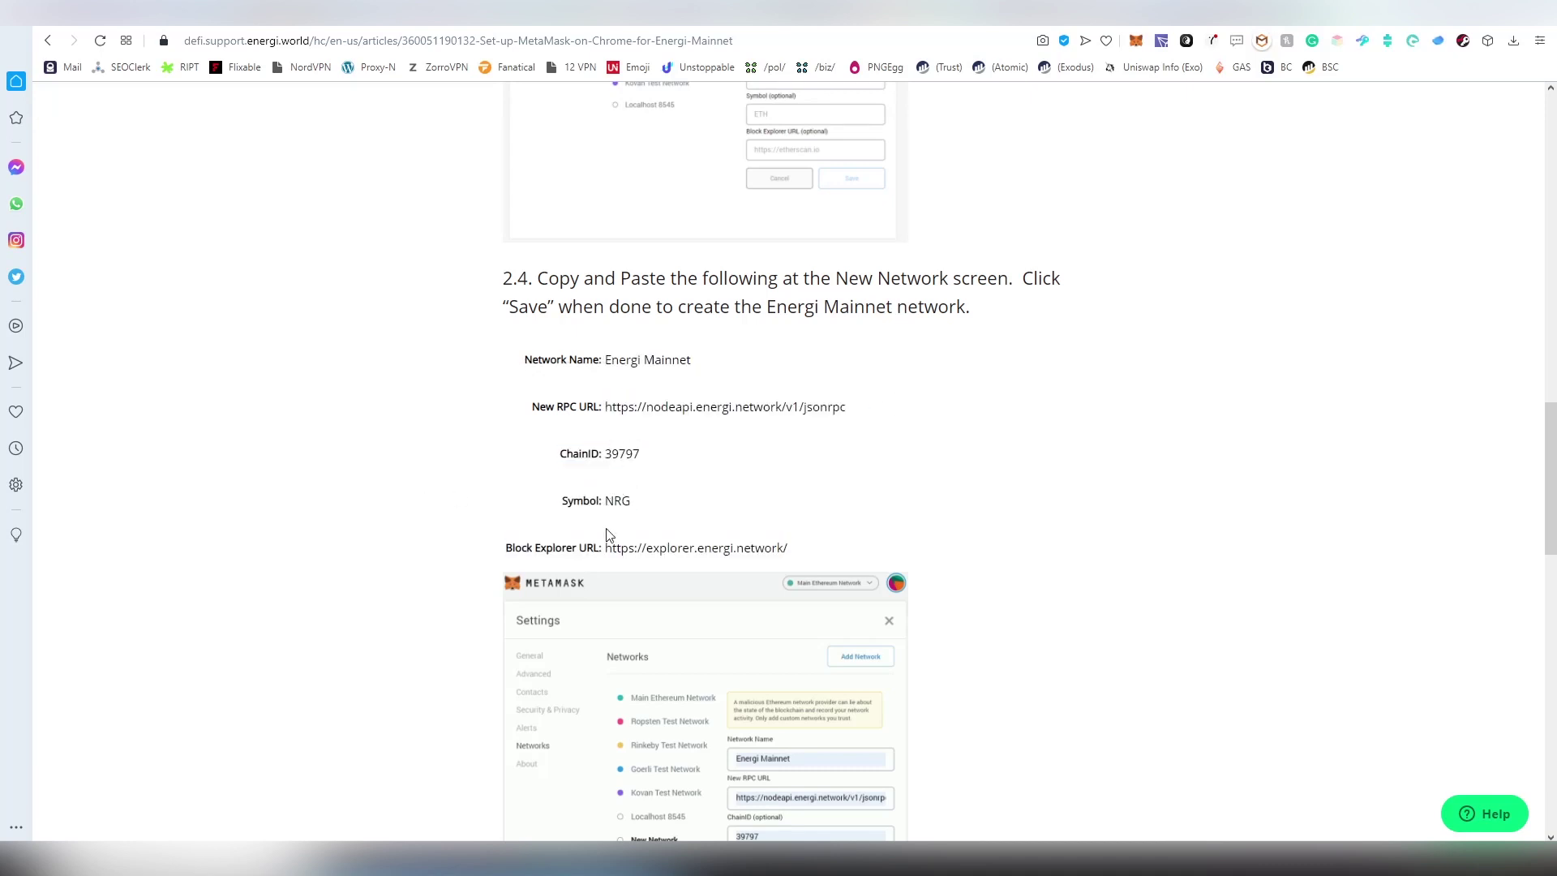
left_click_drag(606, 548, 999, 548)
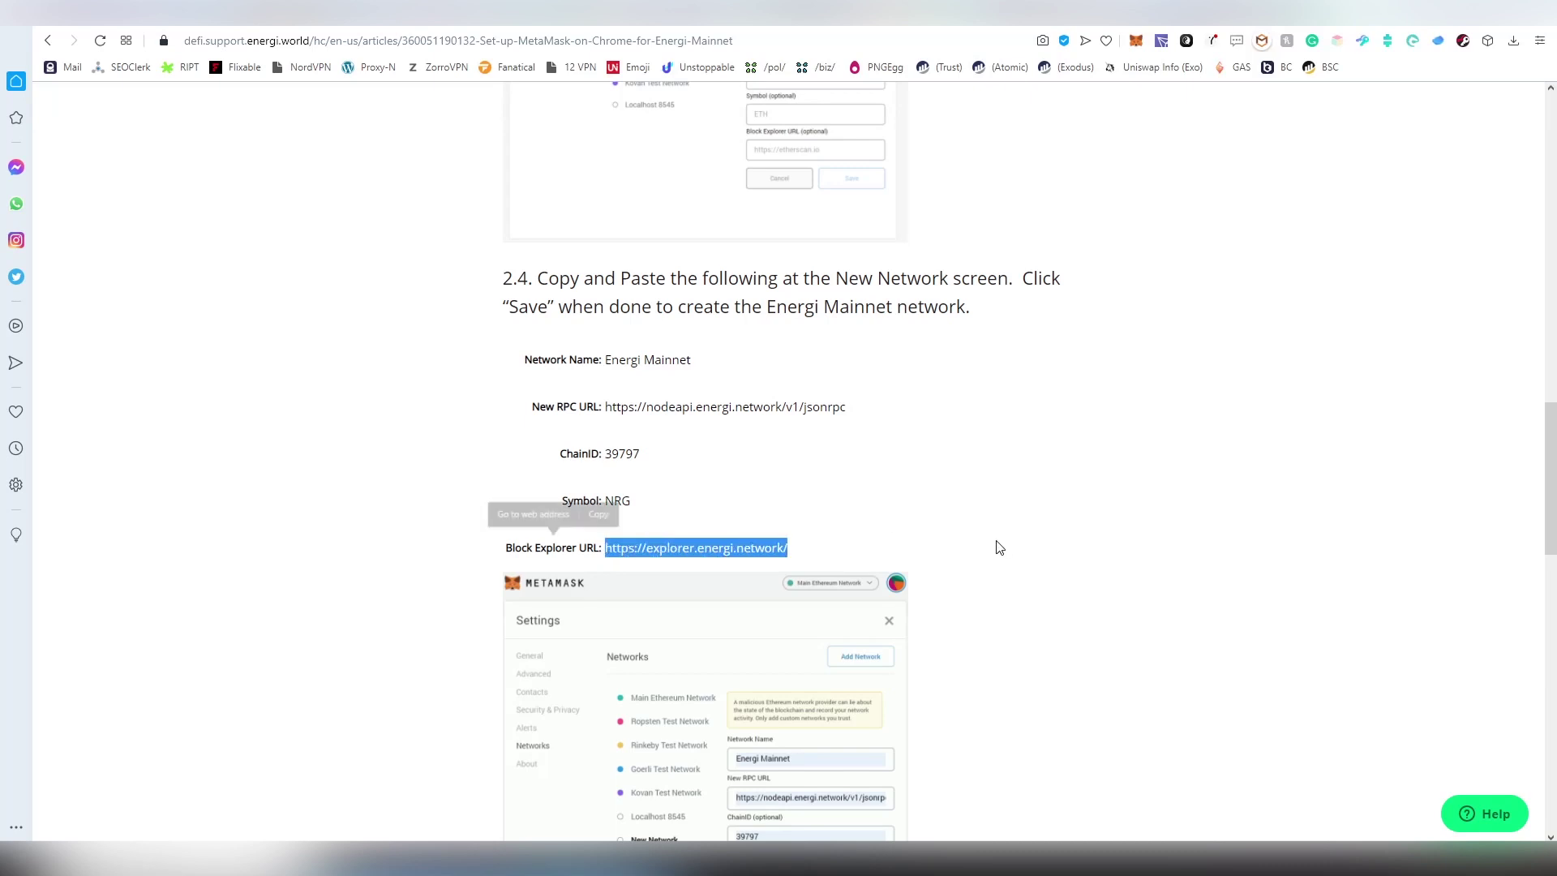
key("ctrl+c")
left_click(905, 556)
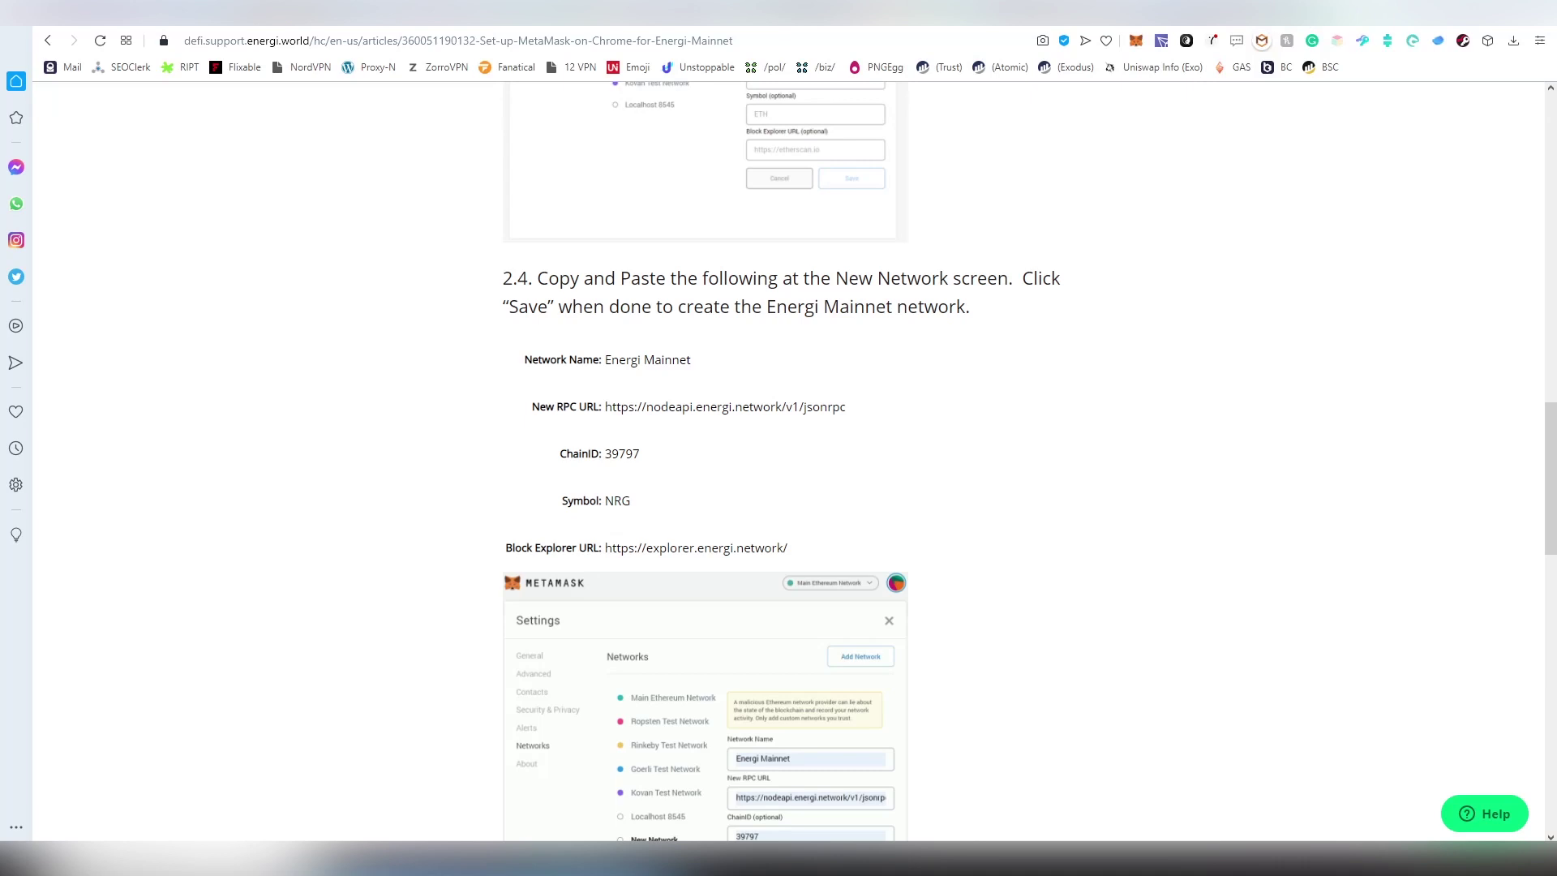
key("ctrl+Tab")
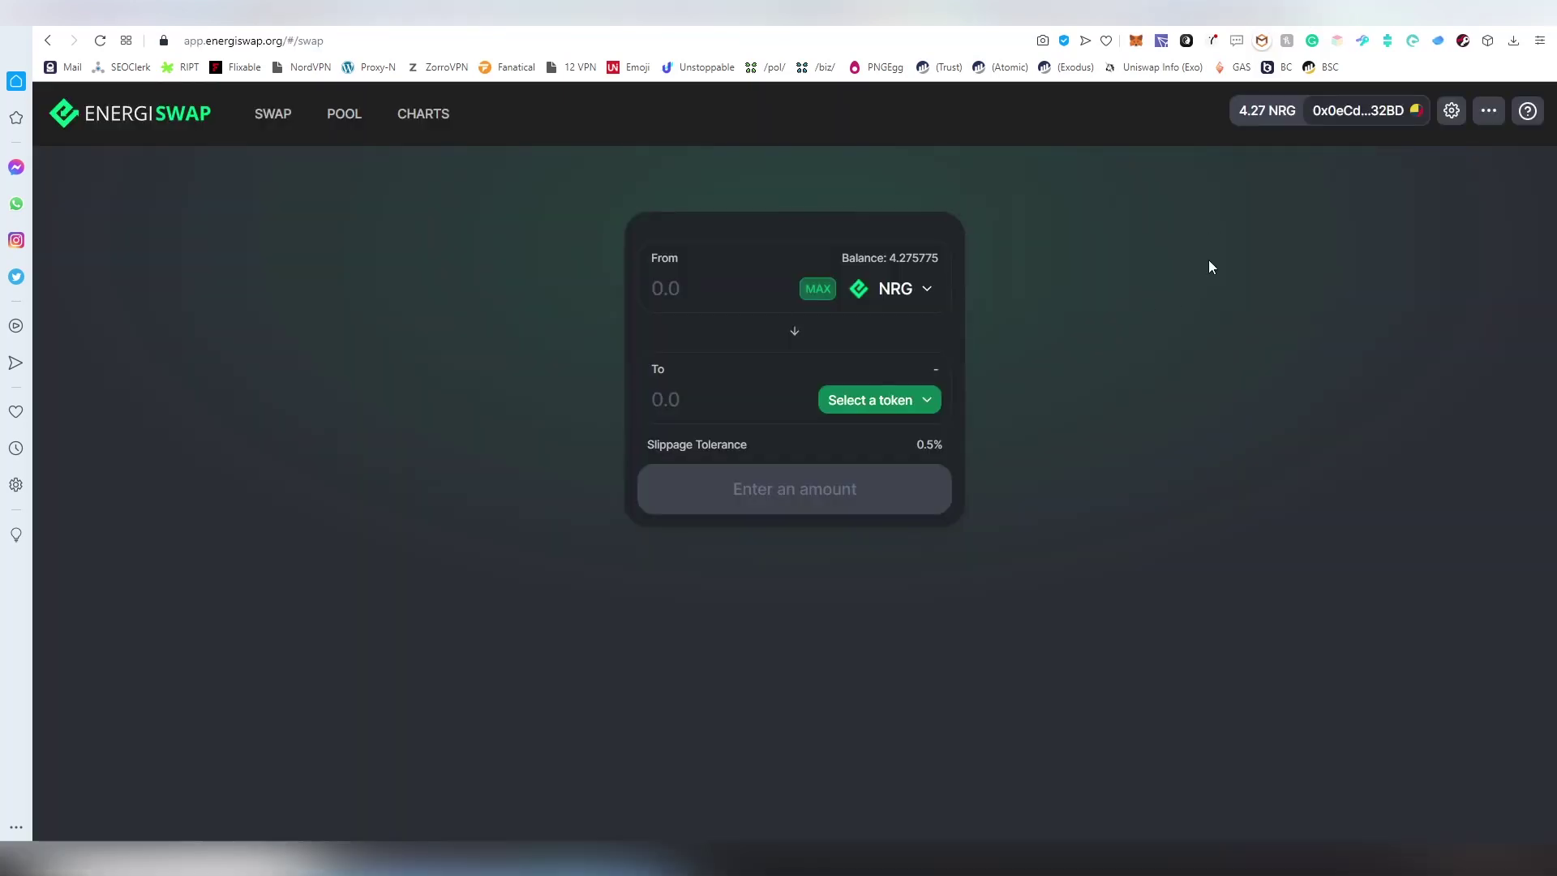
left_click(1368, 114)
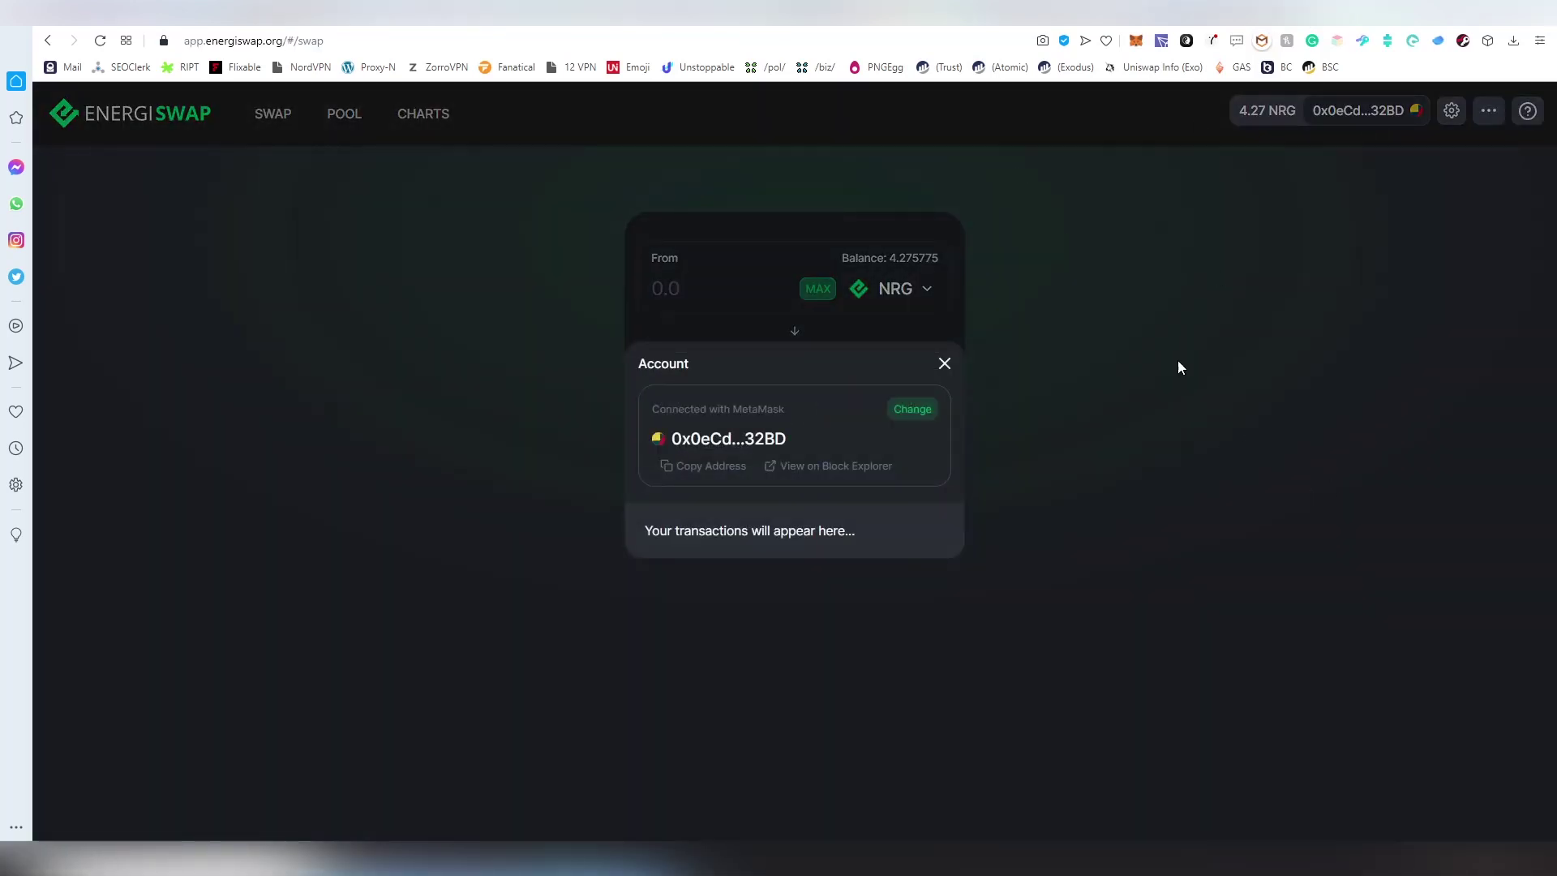
left_click(1183, 299)
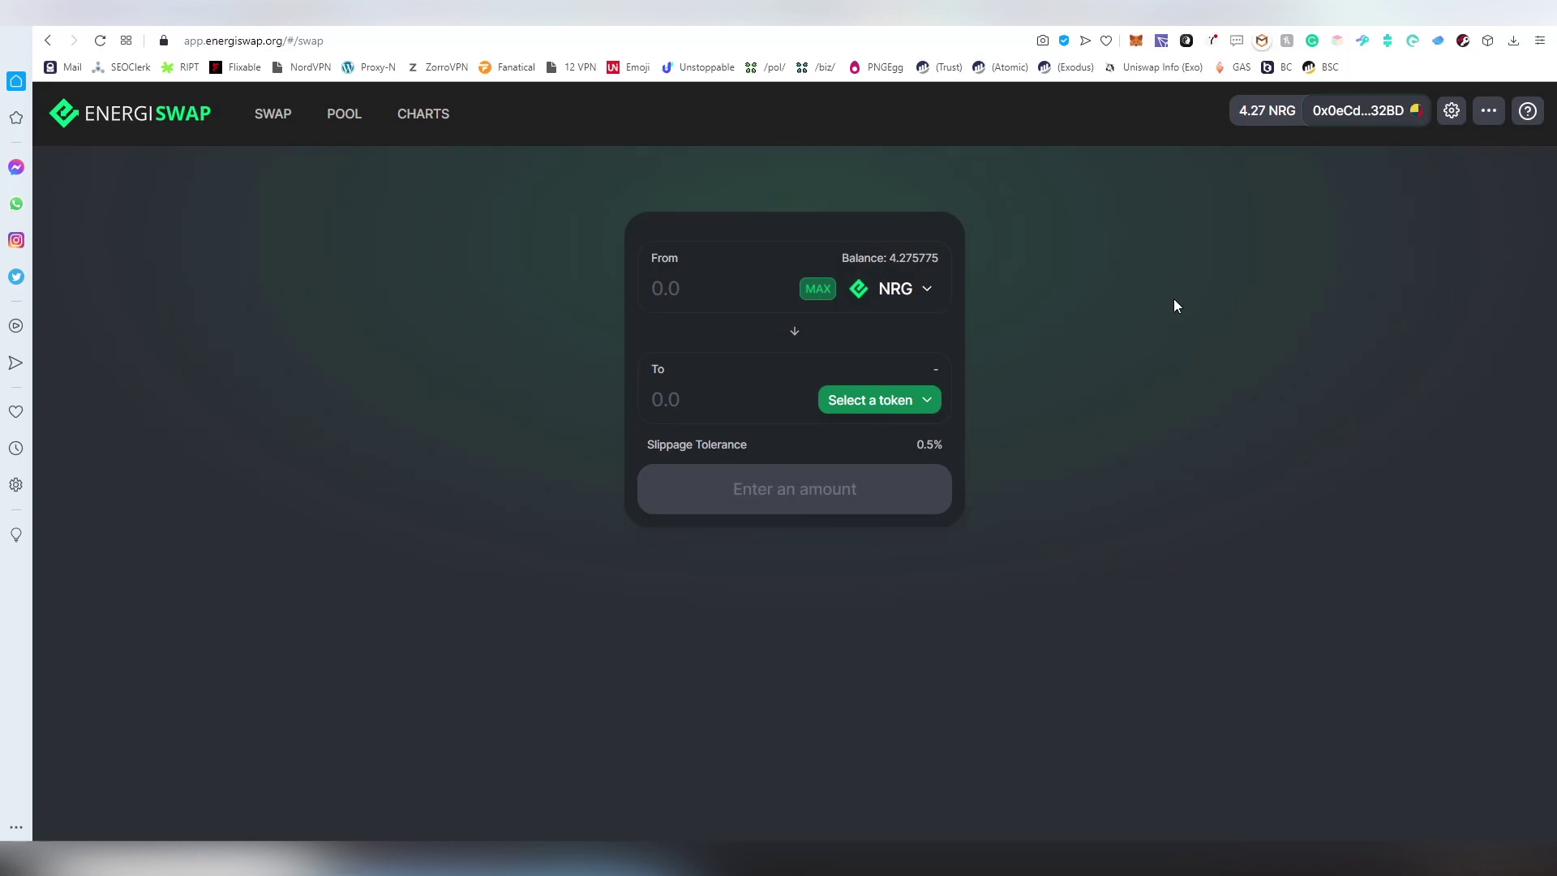
Open the receive-token list and scroll to the bottom, where eYFI and WNRG appear
left_click(872, 401)
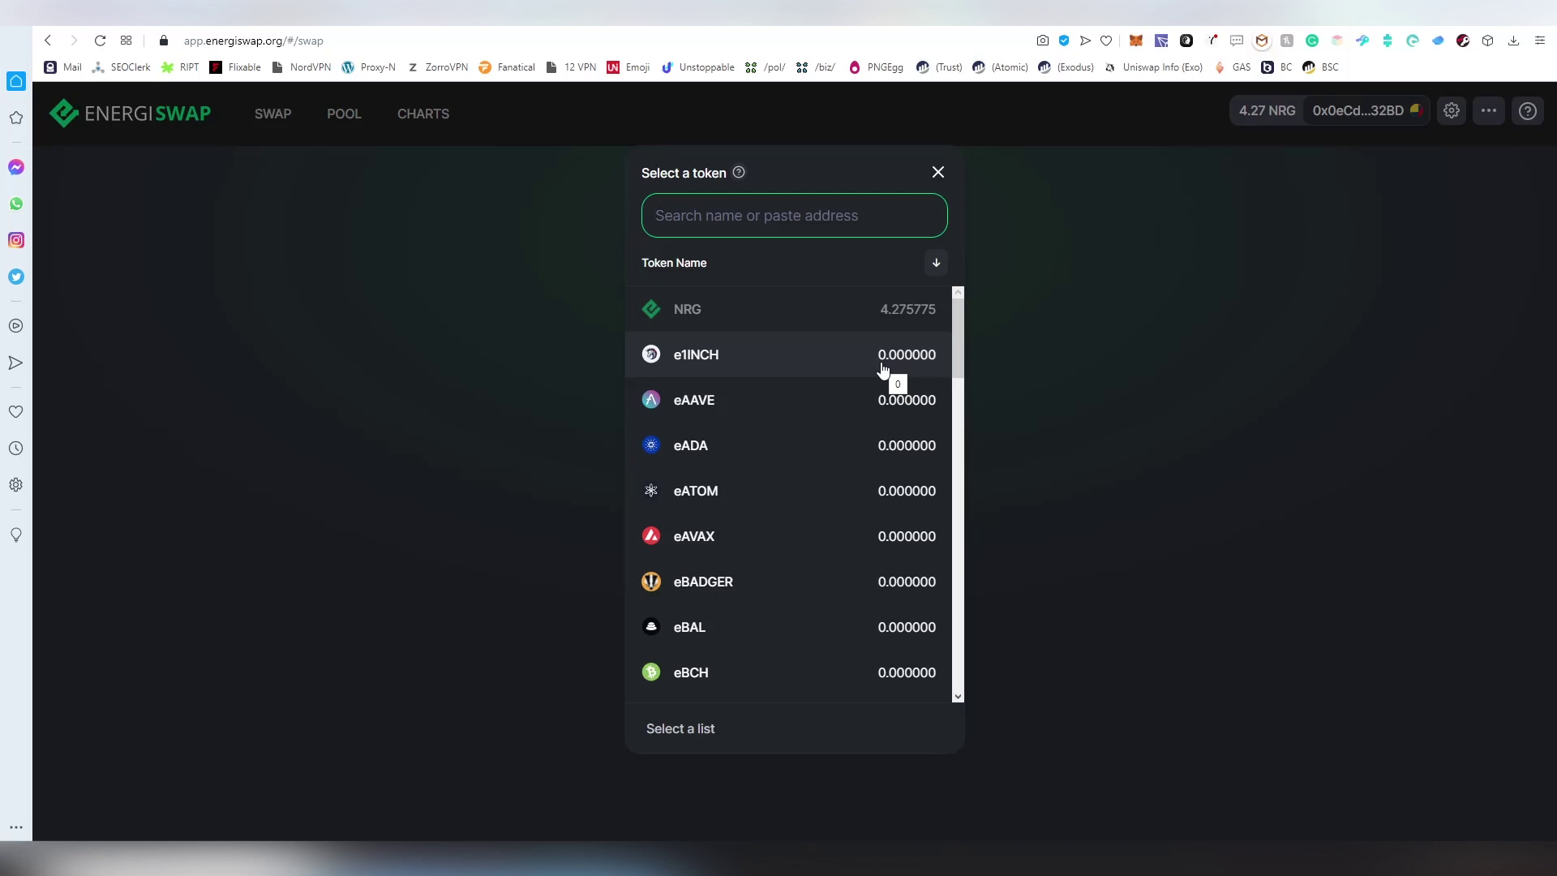
scroll(892, 363, "down", 1)
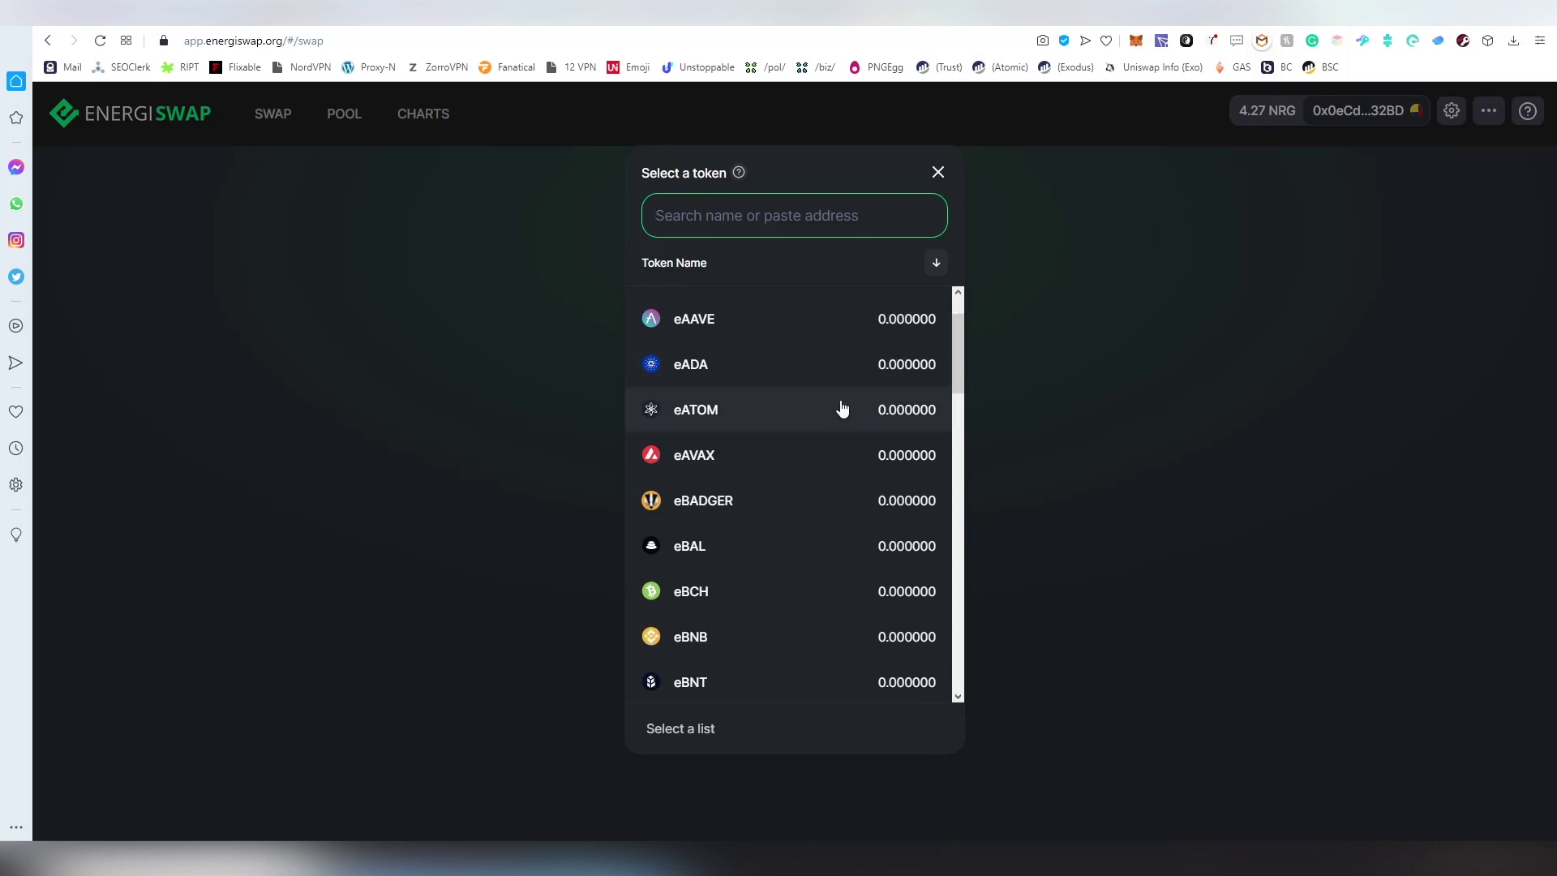
scroll(811, 421, "down", 6)
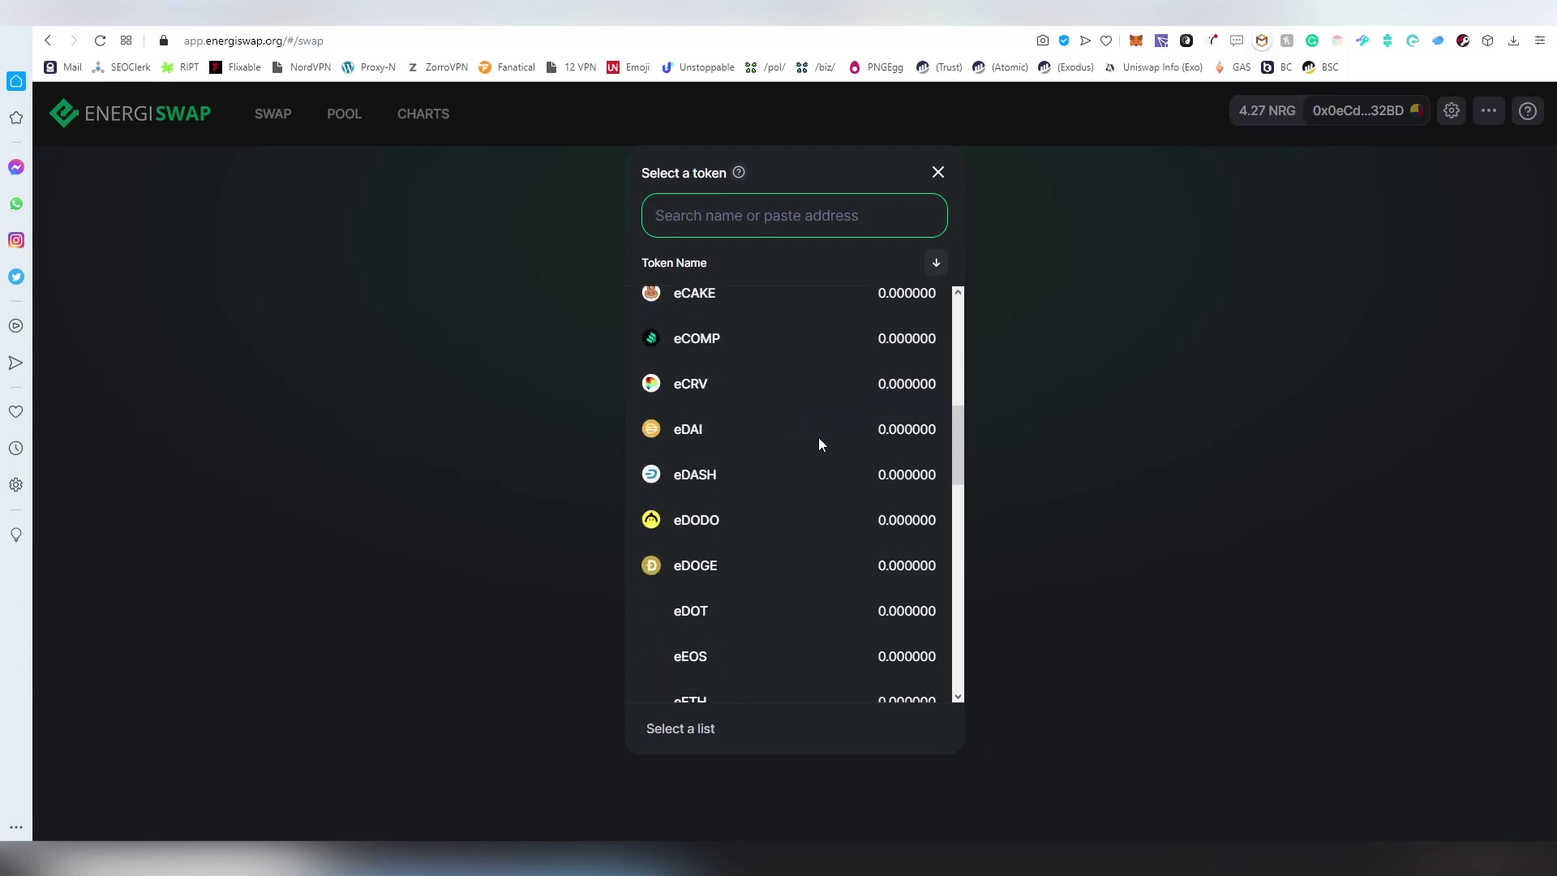
scroll(788, 503, "down", 3)
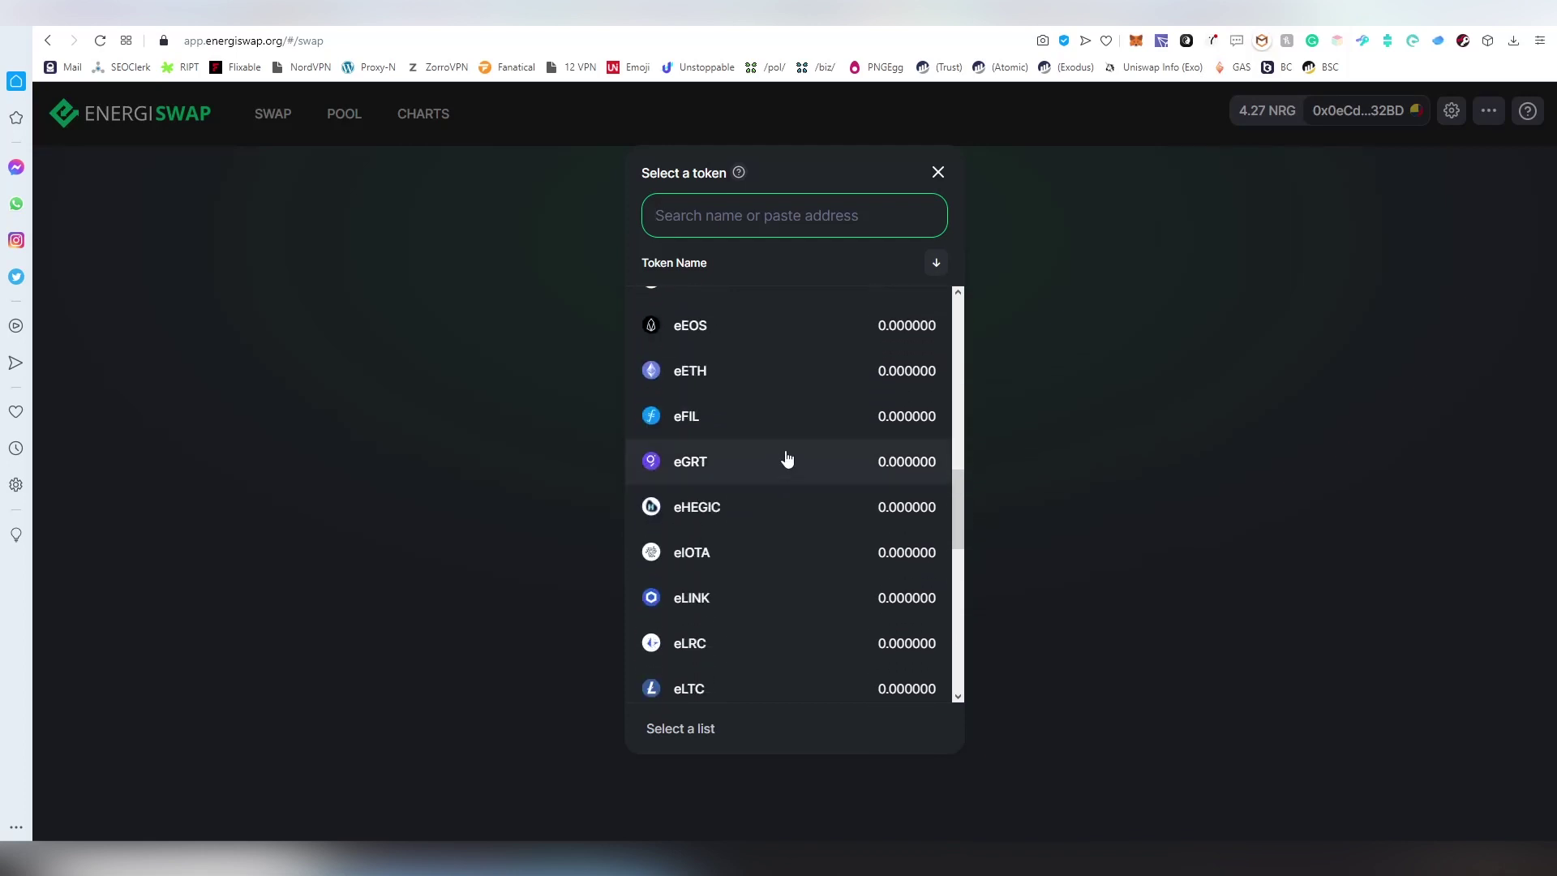
scroll(787, 459, "down", 2)
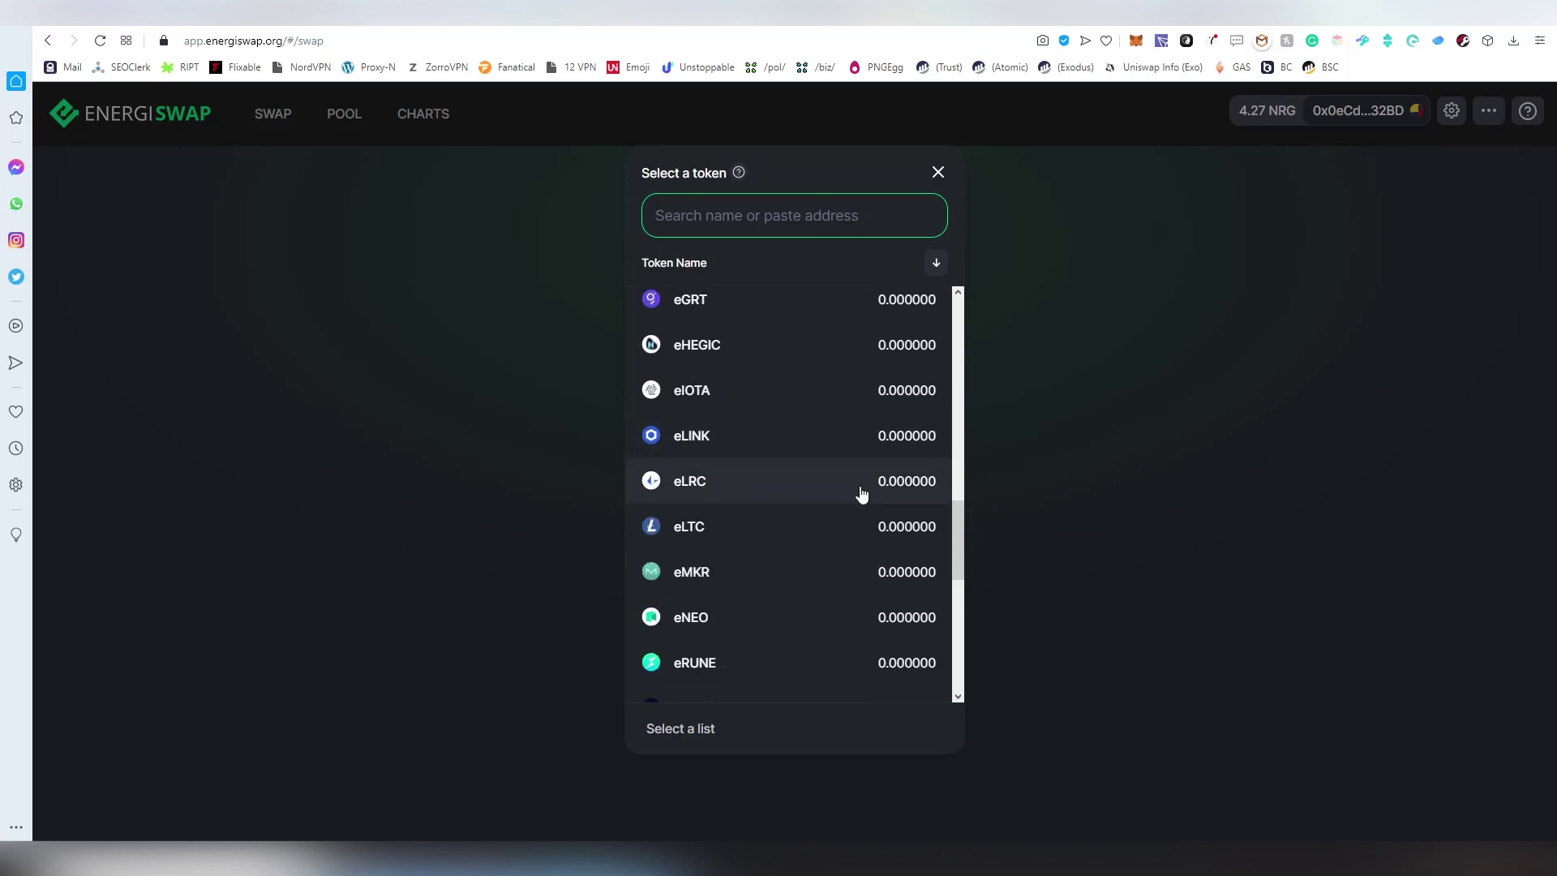
scroll(859, 487, "down", 1)
scroll(848, 491, "down", 2)
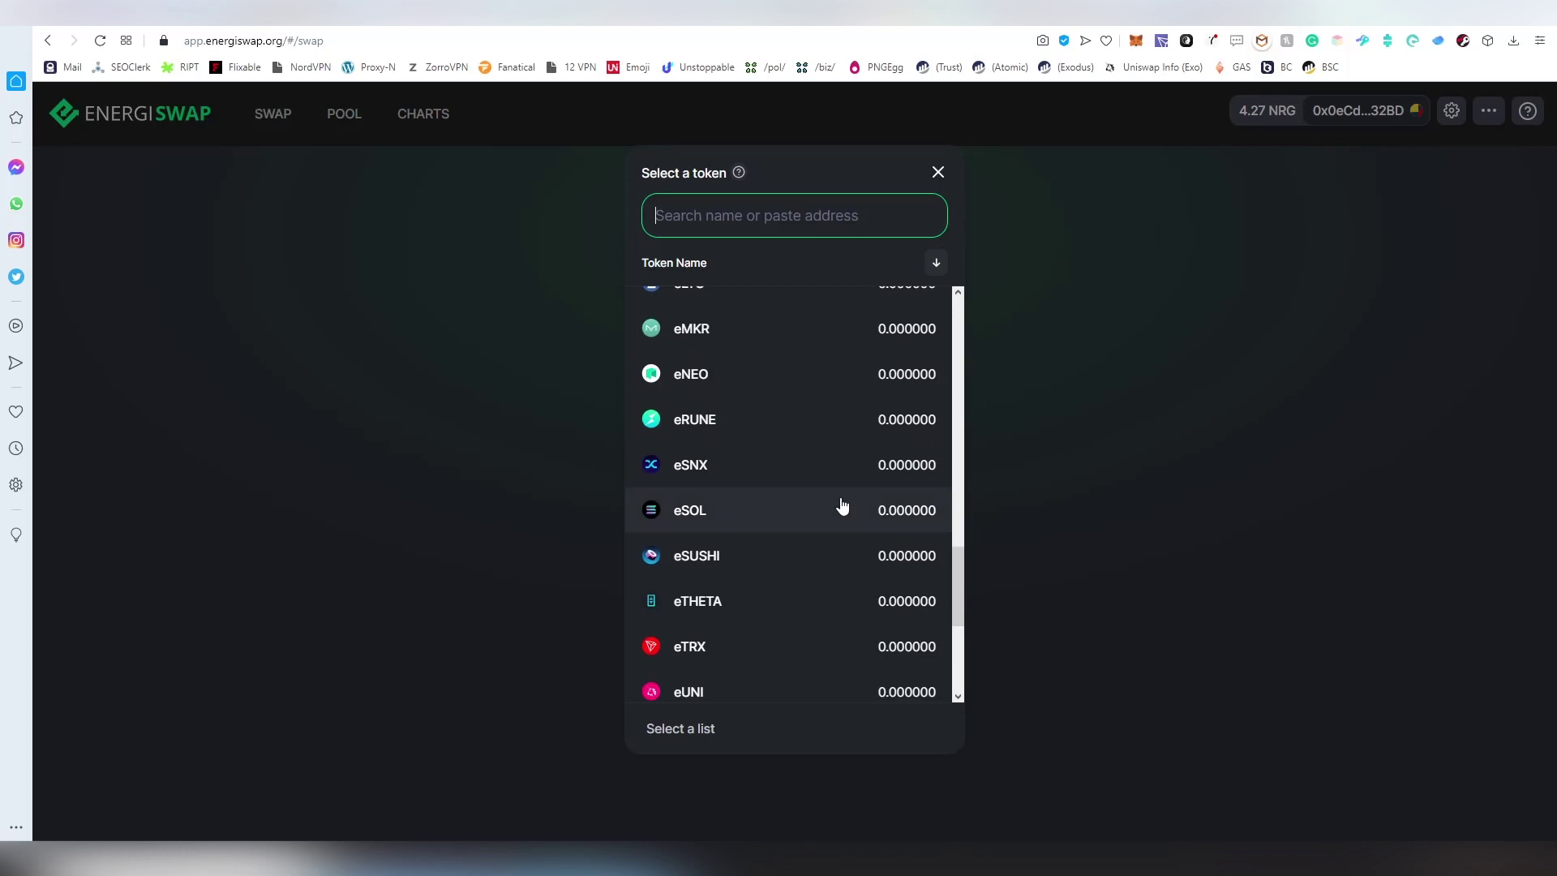
scroll(843, 506, "down", 2)
scroll(740, 479, "down", 1)
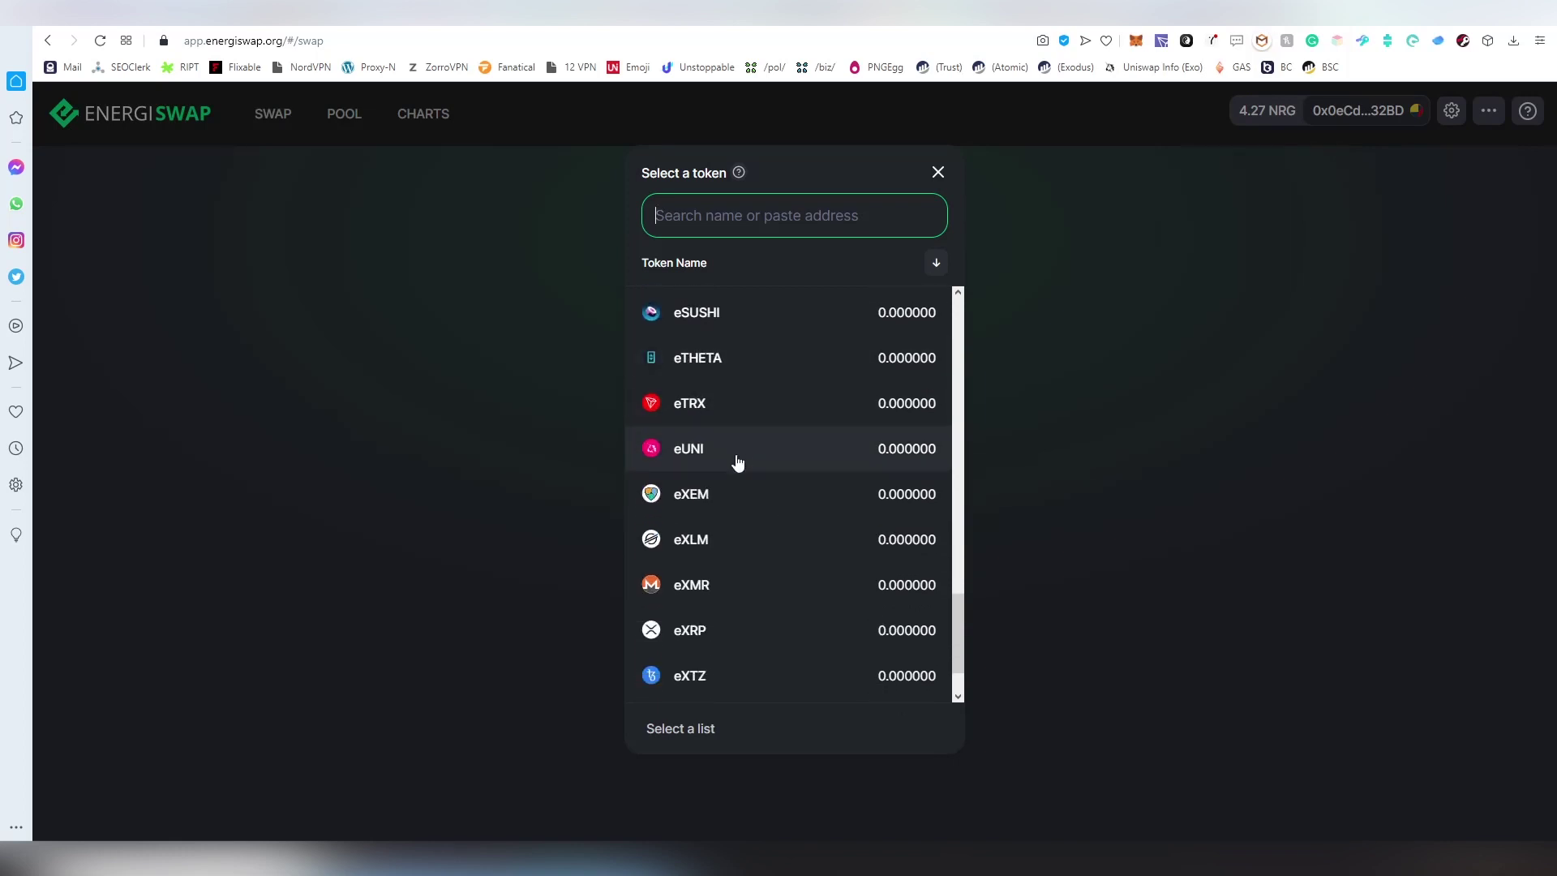
scroll(743, 523, "down", 1)
scroll(743, 523, "down", 1)
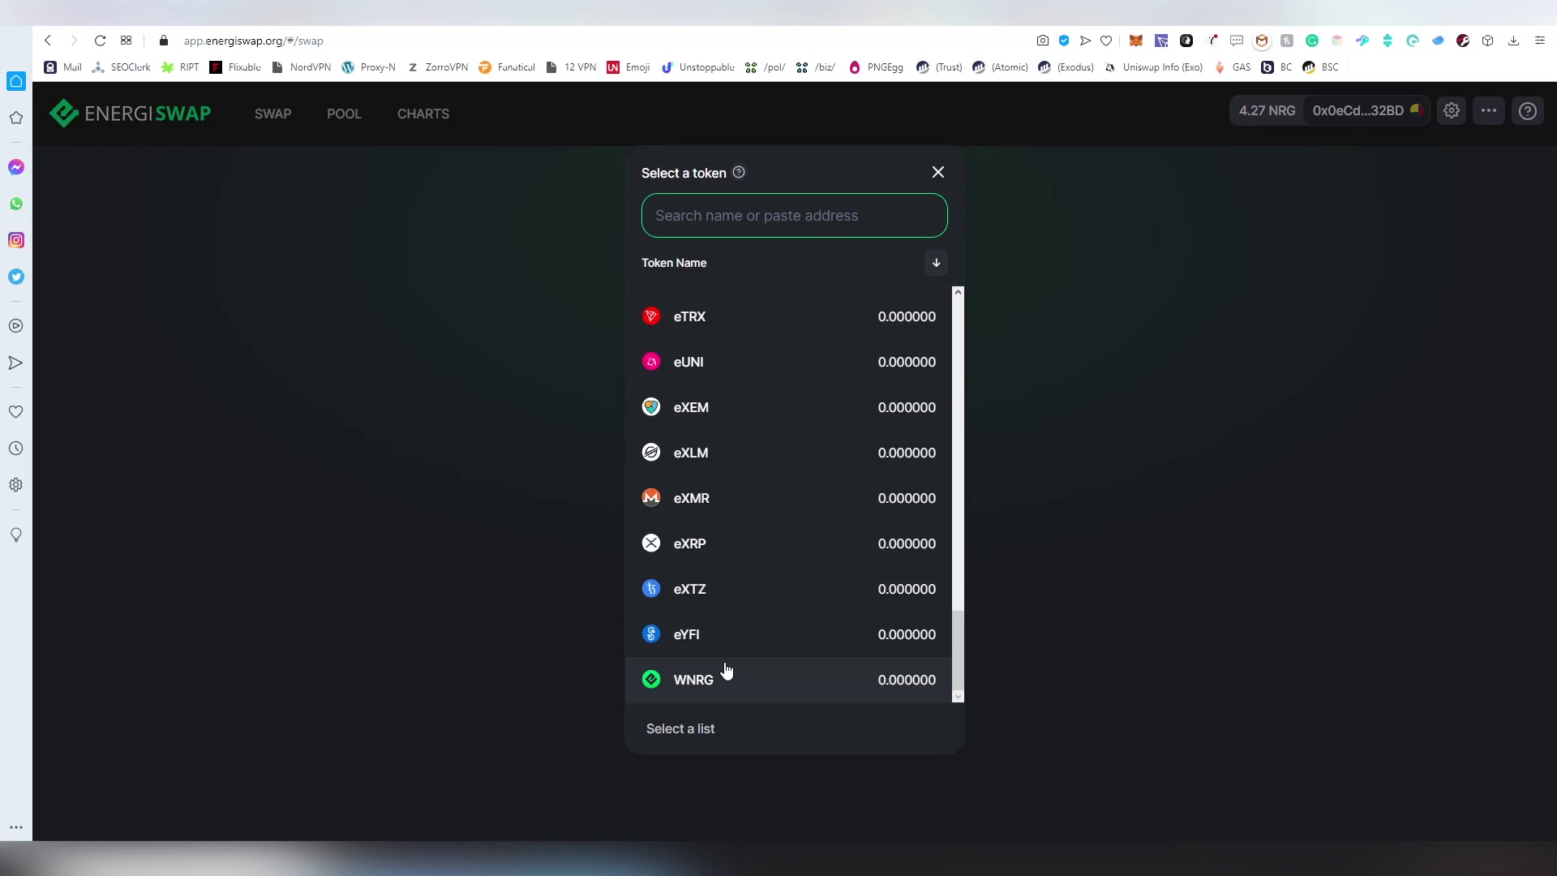
Choose eYFI as the token to receive and enter 2 NRG to swap
left_click(692, 635)
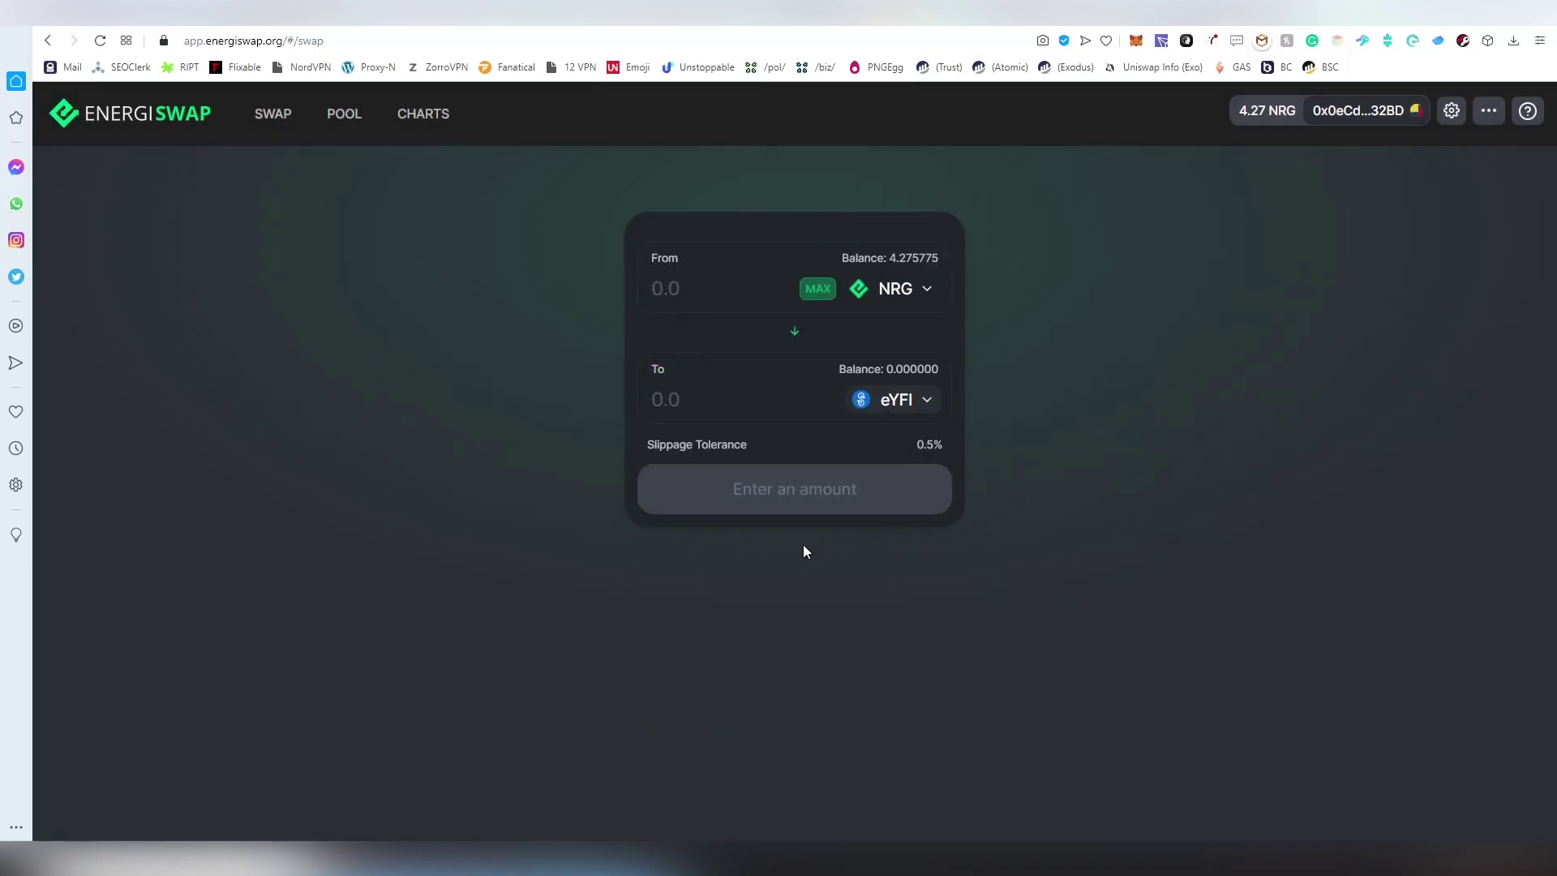
left_click(722, 281)
type("2")
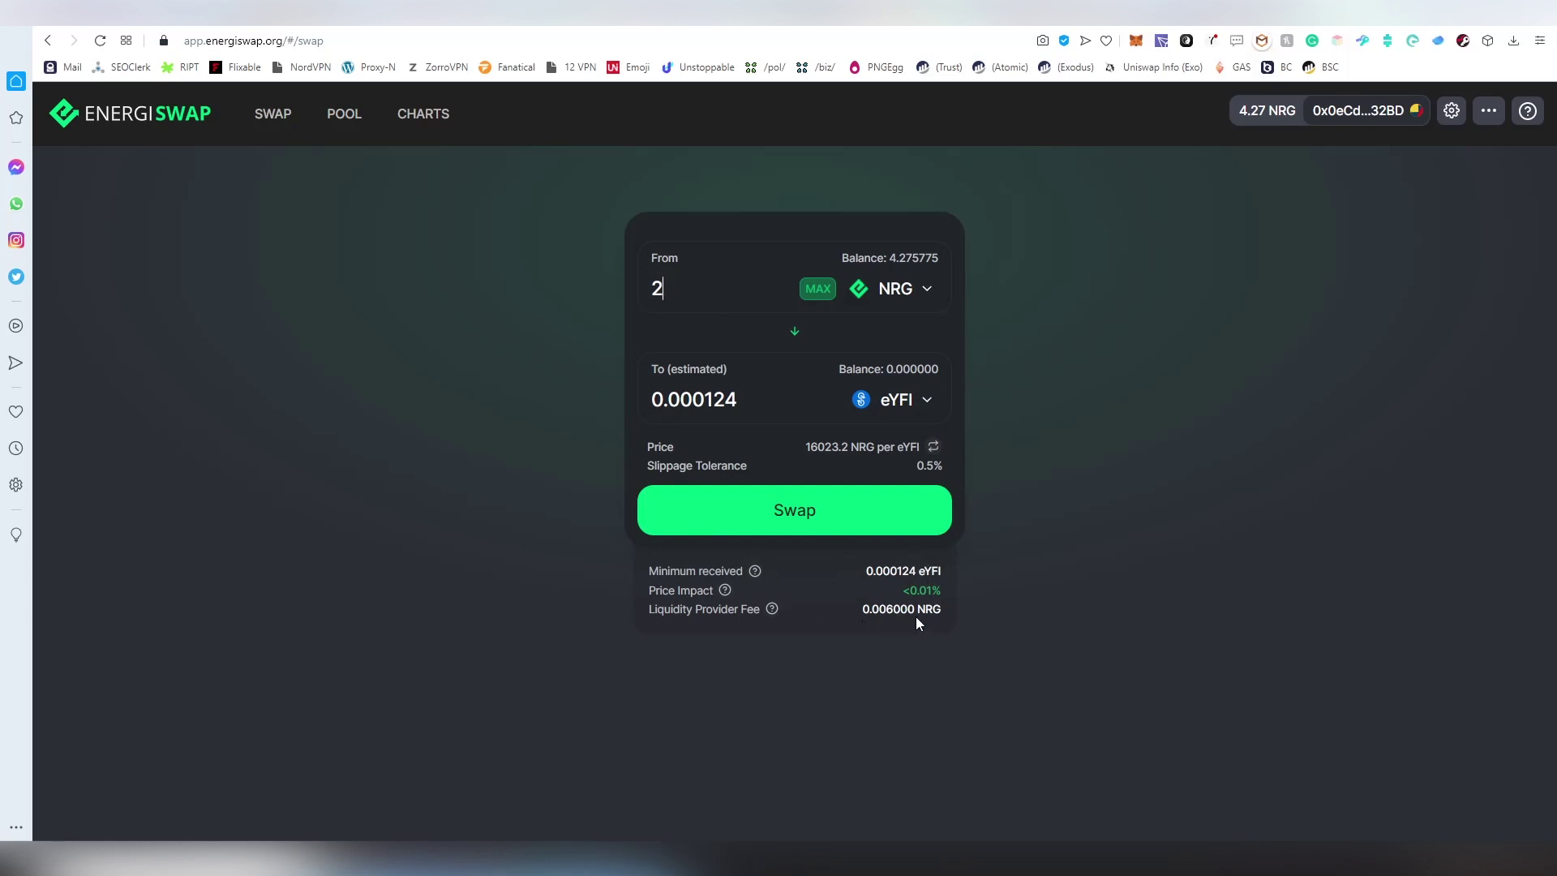
Confirm the 2 NRG to eYFI swap and approve the transaction in MetaMask
left_click(806, 523)
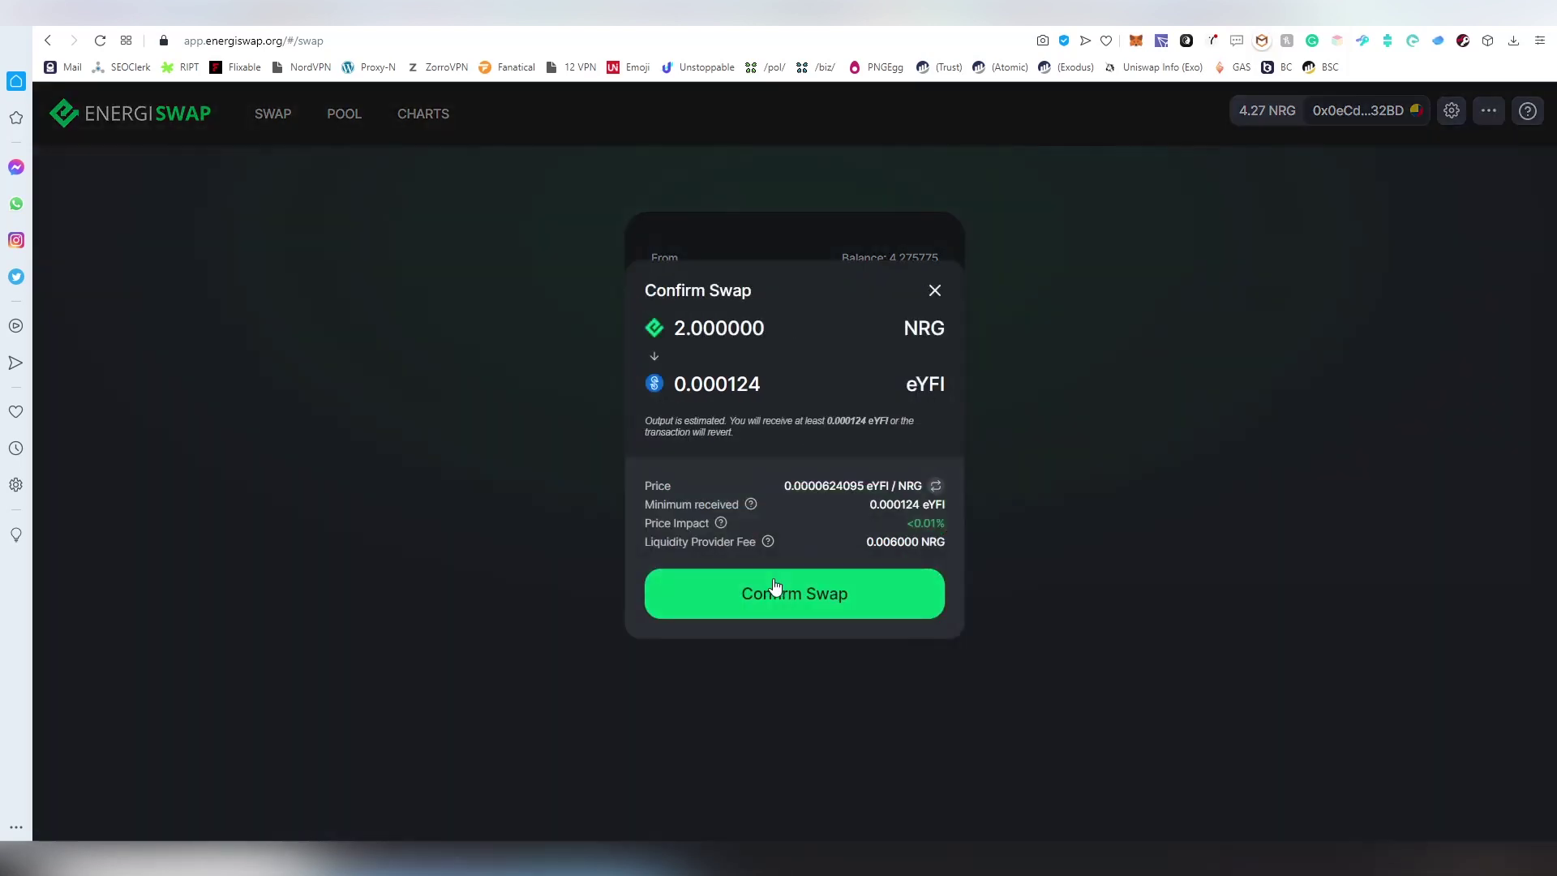
left_click(744, 598)
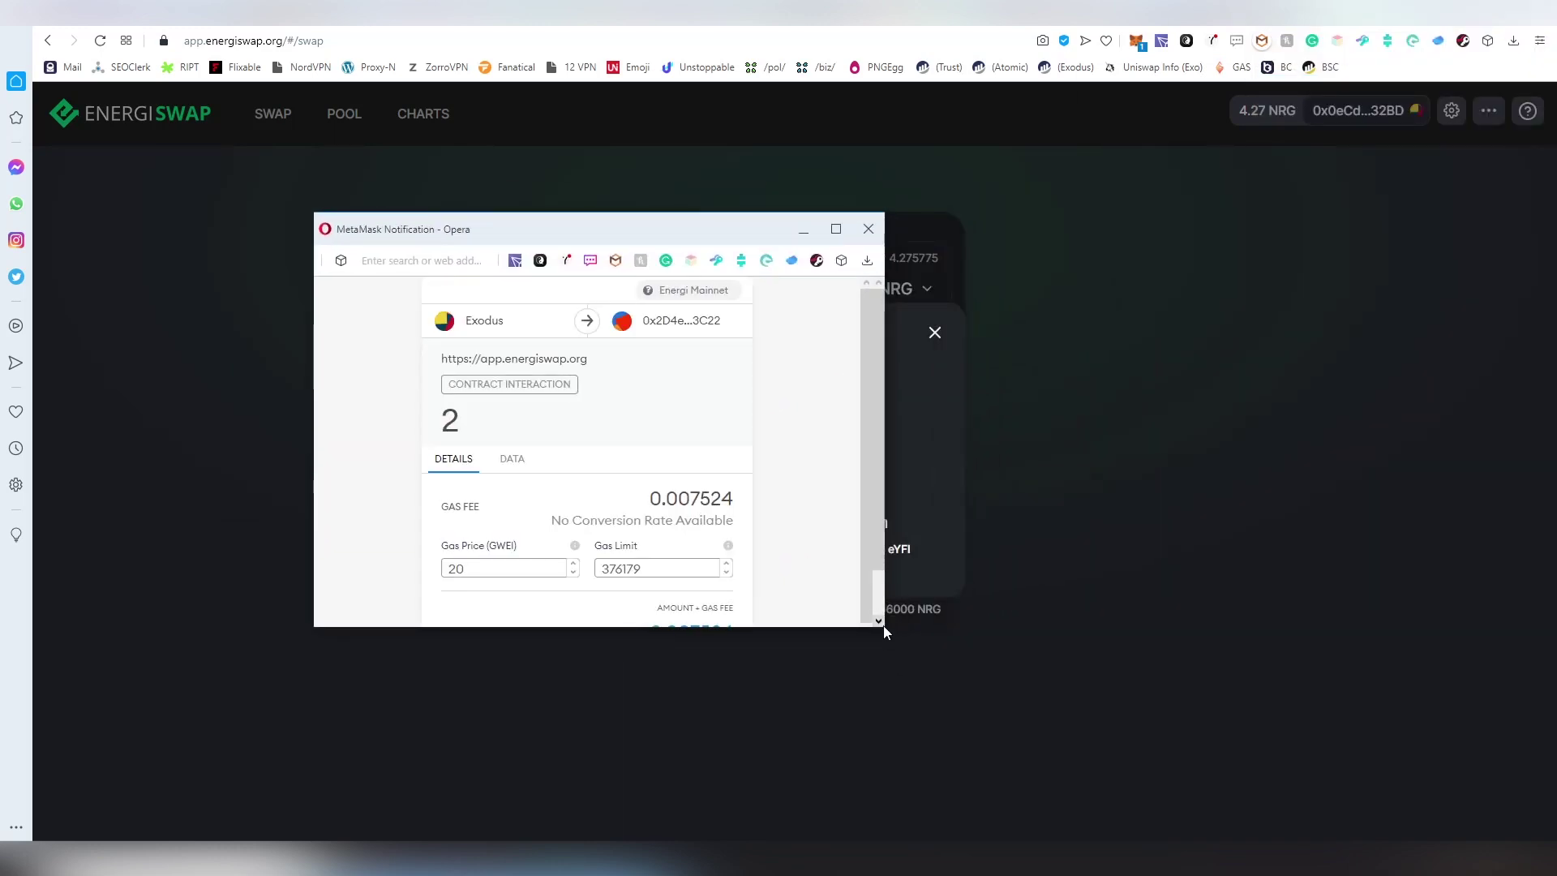
left_click_drag(879, 627, 898, 735)
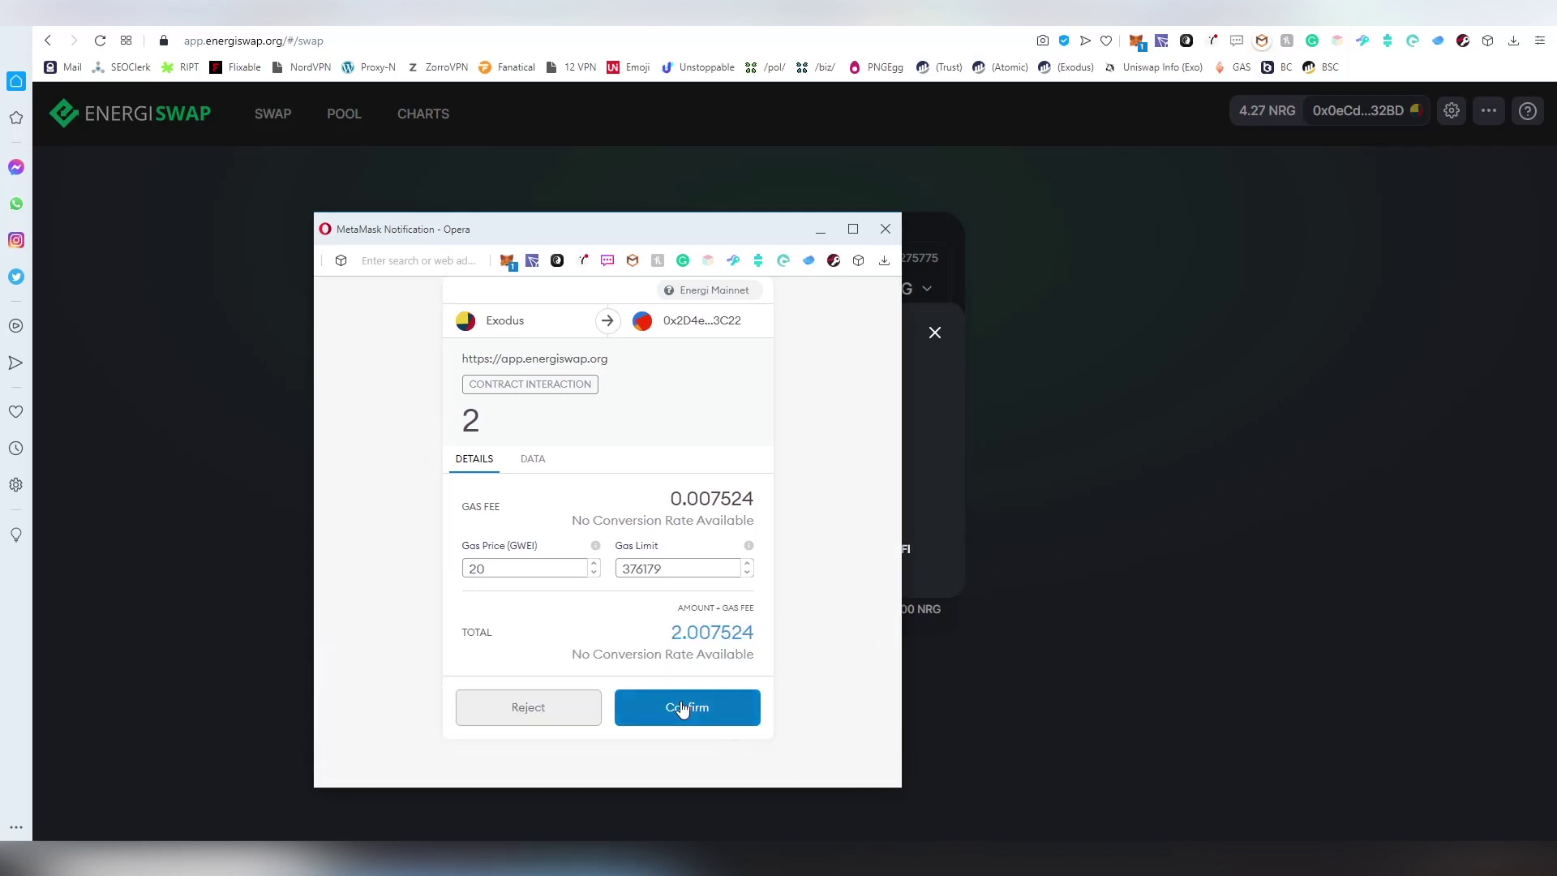
left_click(679, 707)
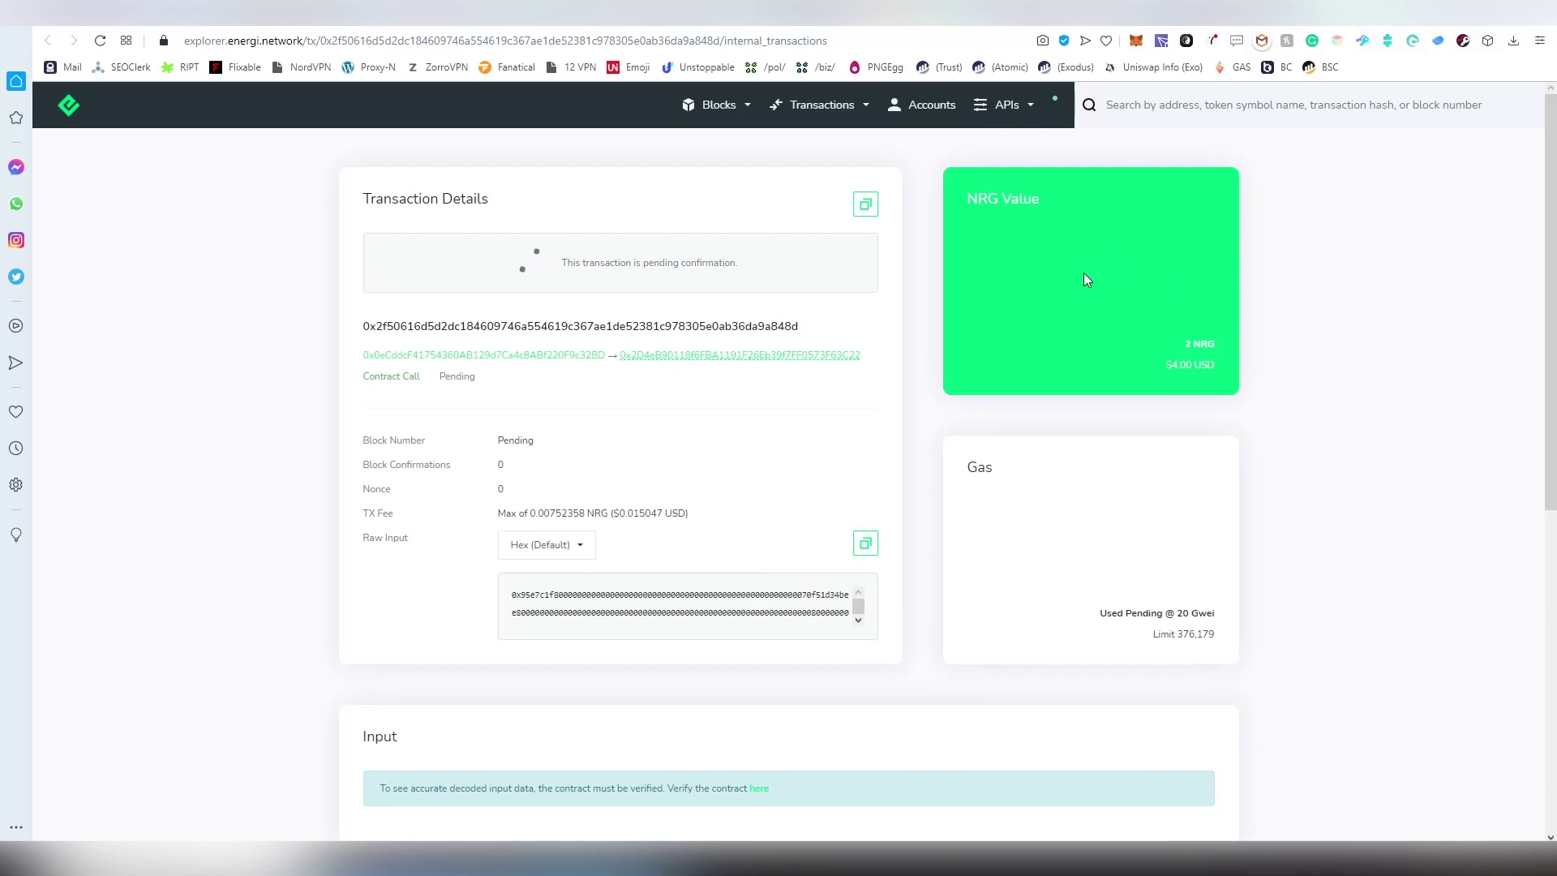
Confirm in the explorer that the swap succeeded, checking its fee and 20 Gwei gas, then dismiss the notice
left_click(98, 42)
scroll(614, 492, "down", 3)
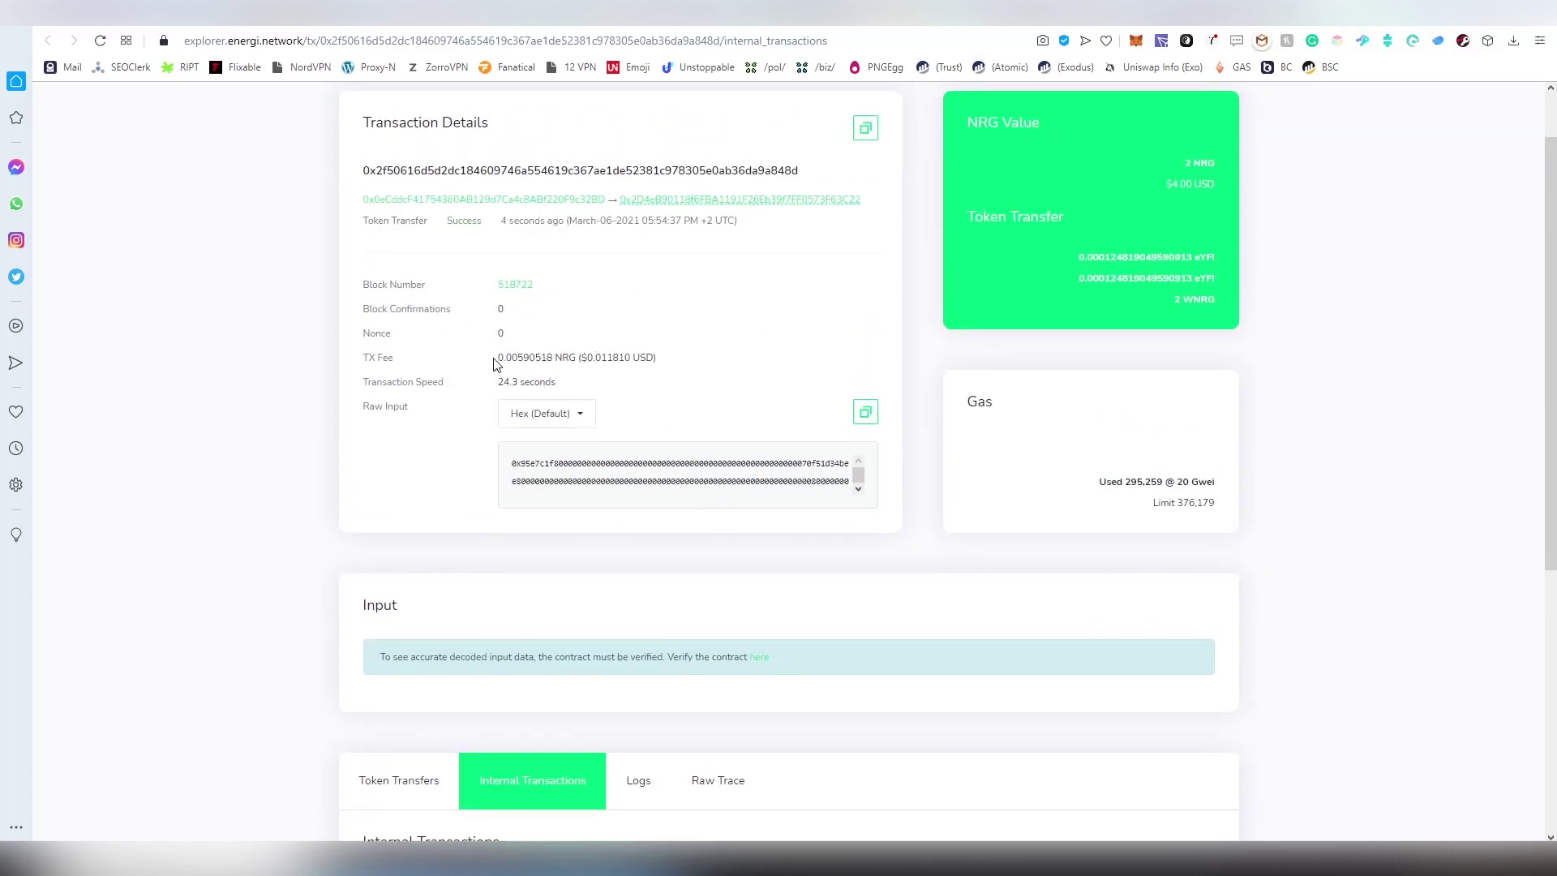
double_click(497, 357)
left_click(600, 358)
left_click_drag(1182, 482, 1223, 487)
left_click(1222, 488)
key("ctrl+w")
left_click(852, 568)
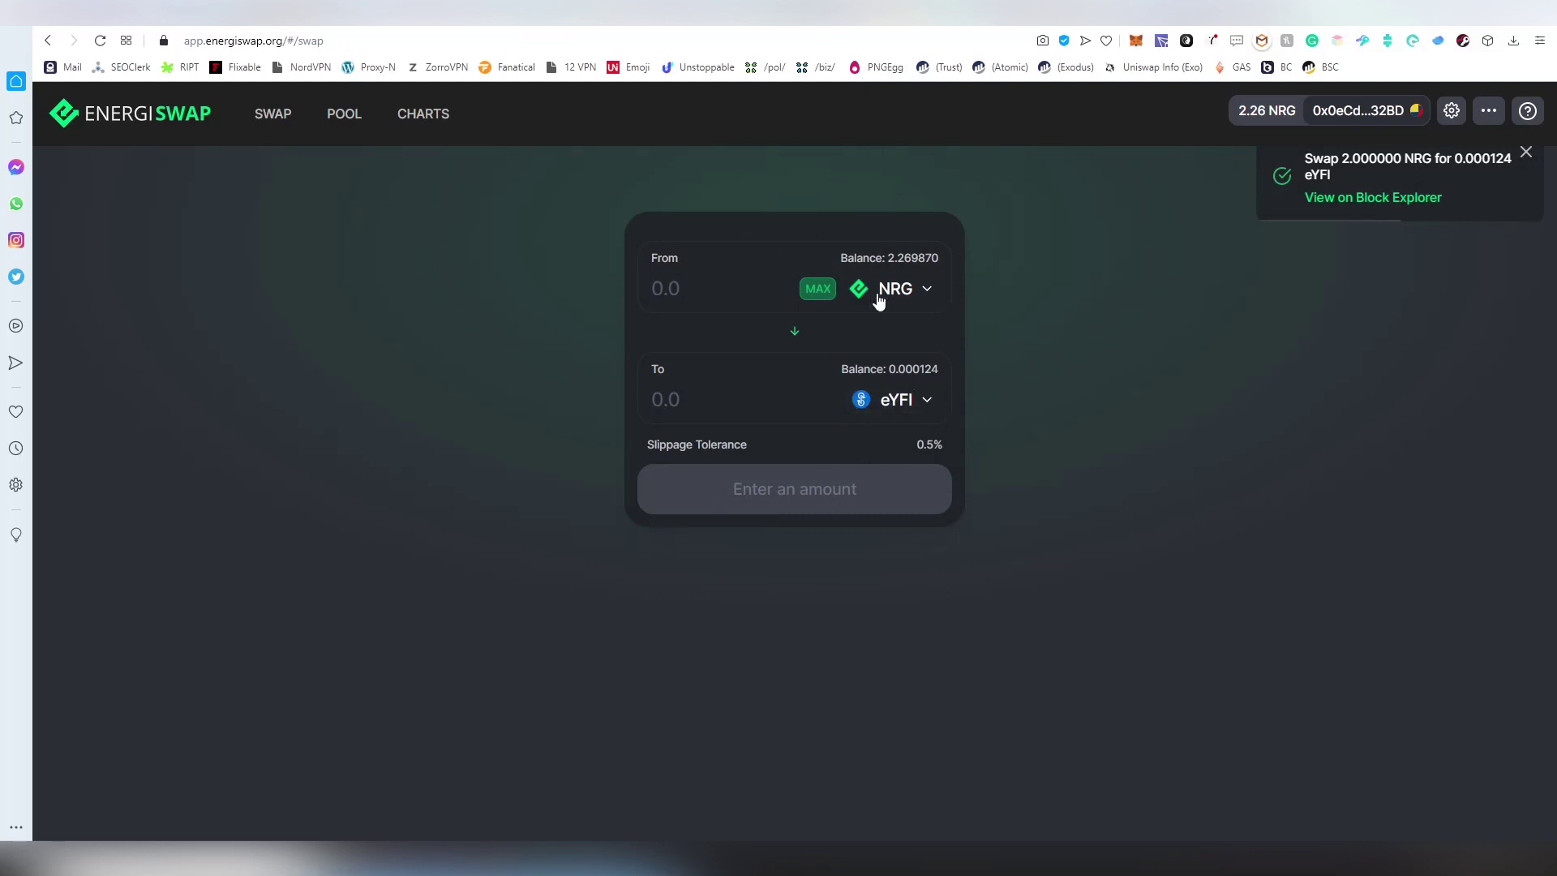
Start Add Liquidity from the Pool page, pick eYFI as second token and fill its MAX balance
left_click(341, 115)
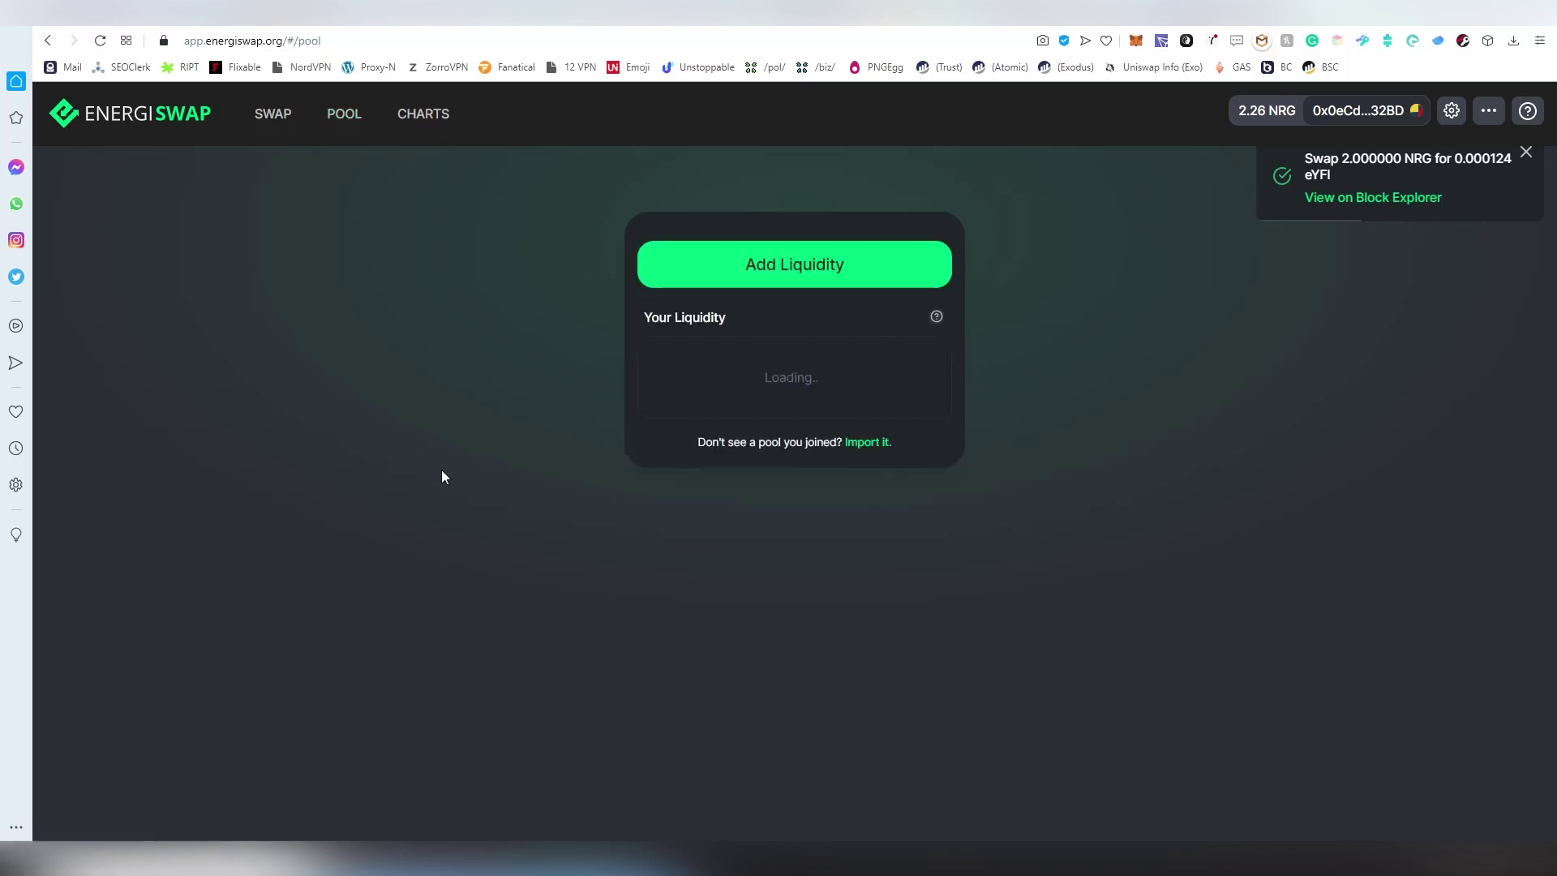
left_click(848, 276)
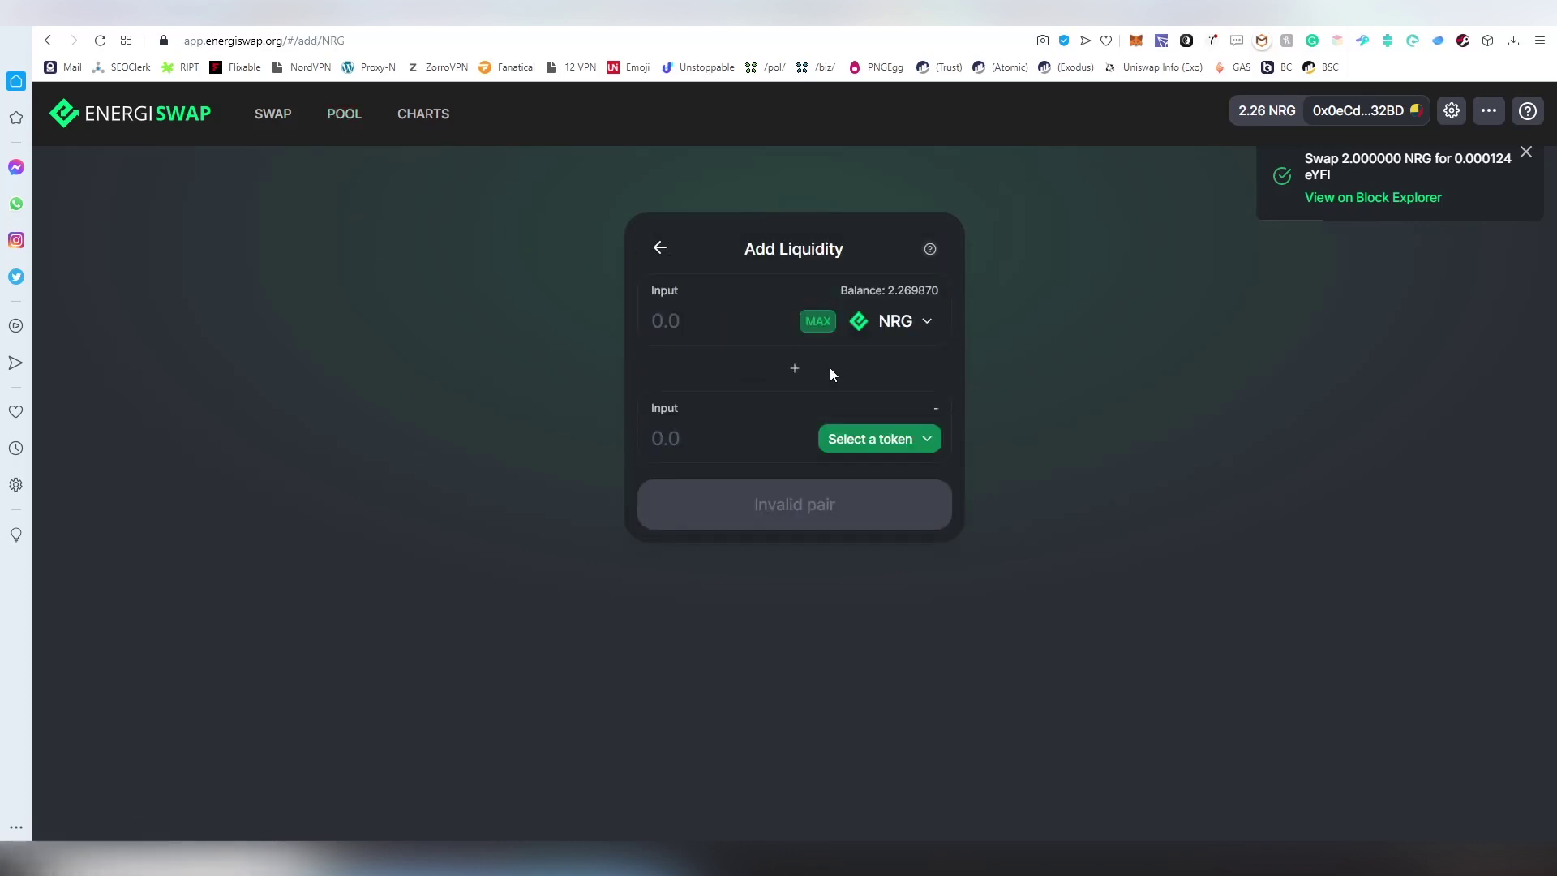
left_click(889, 448)
left_click(821, 422)
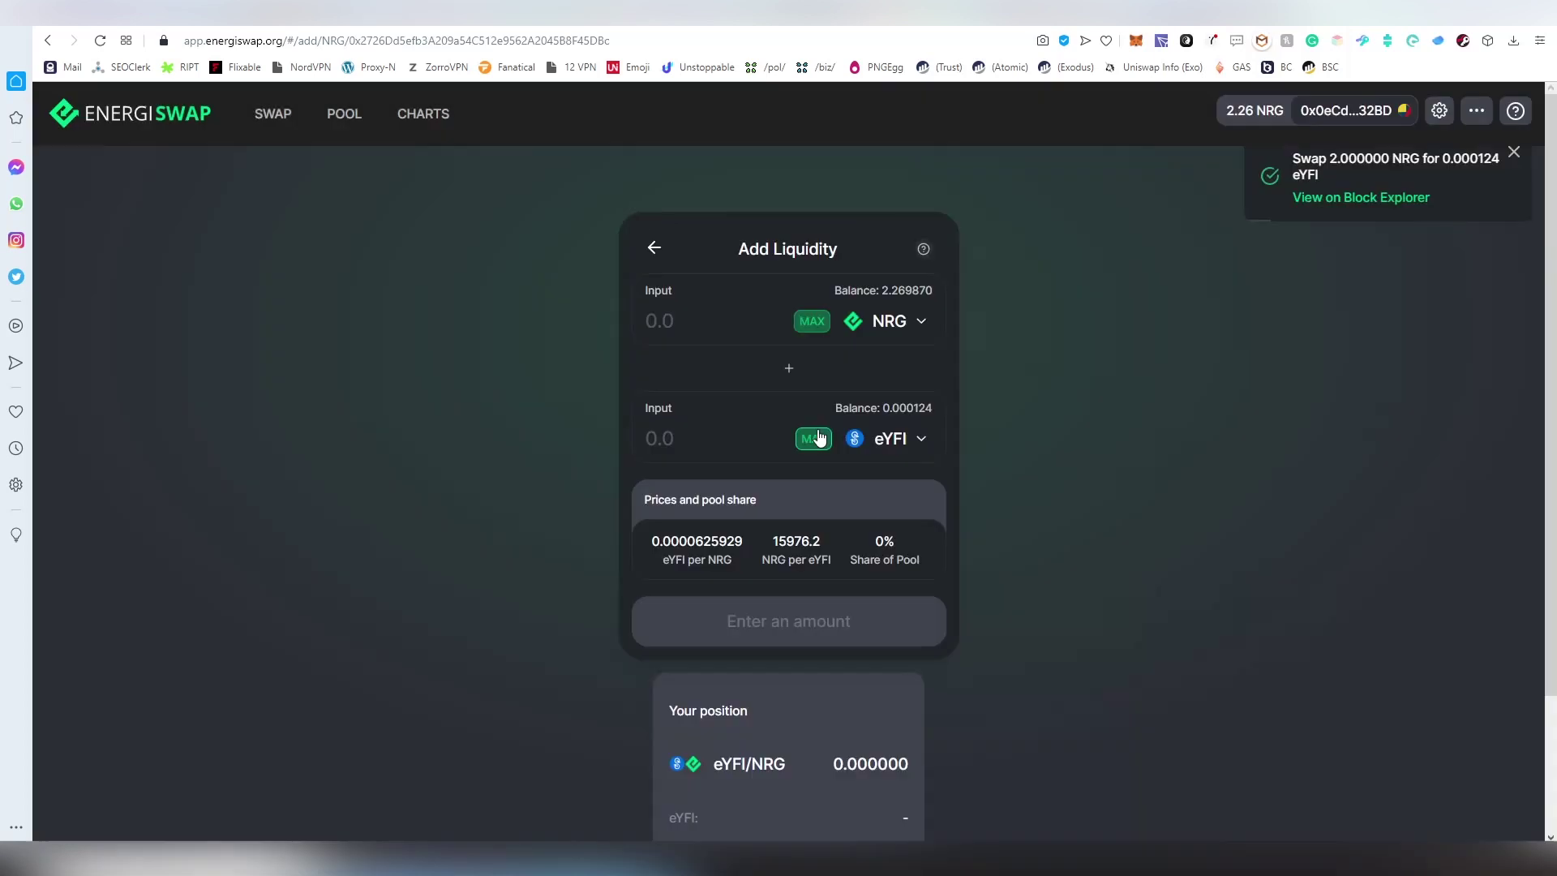
left_click(809, 439)
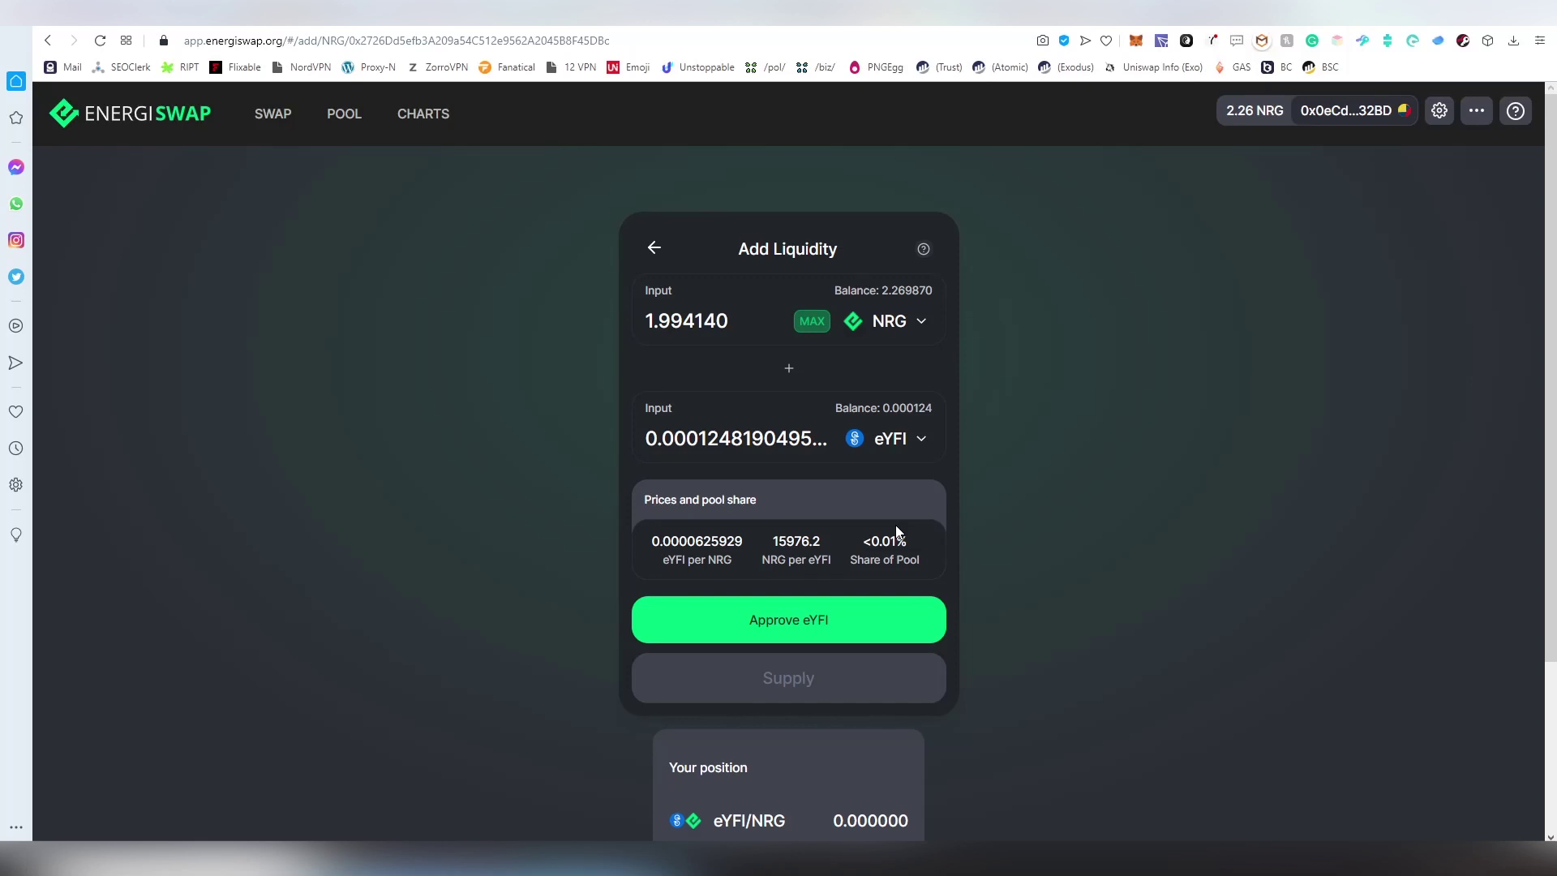
Approve eYFI spending, confirm it in MetaMask, and open Charts in a new tab
left_click(803, 619)
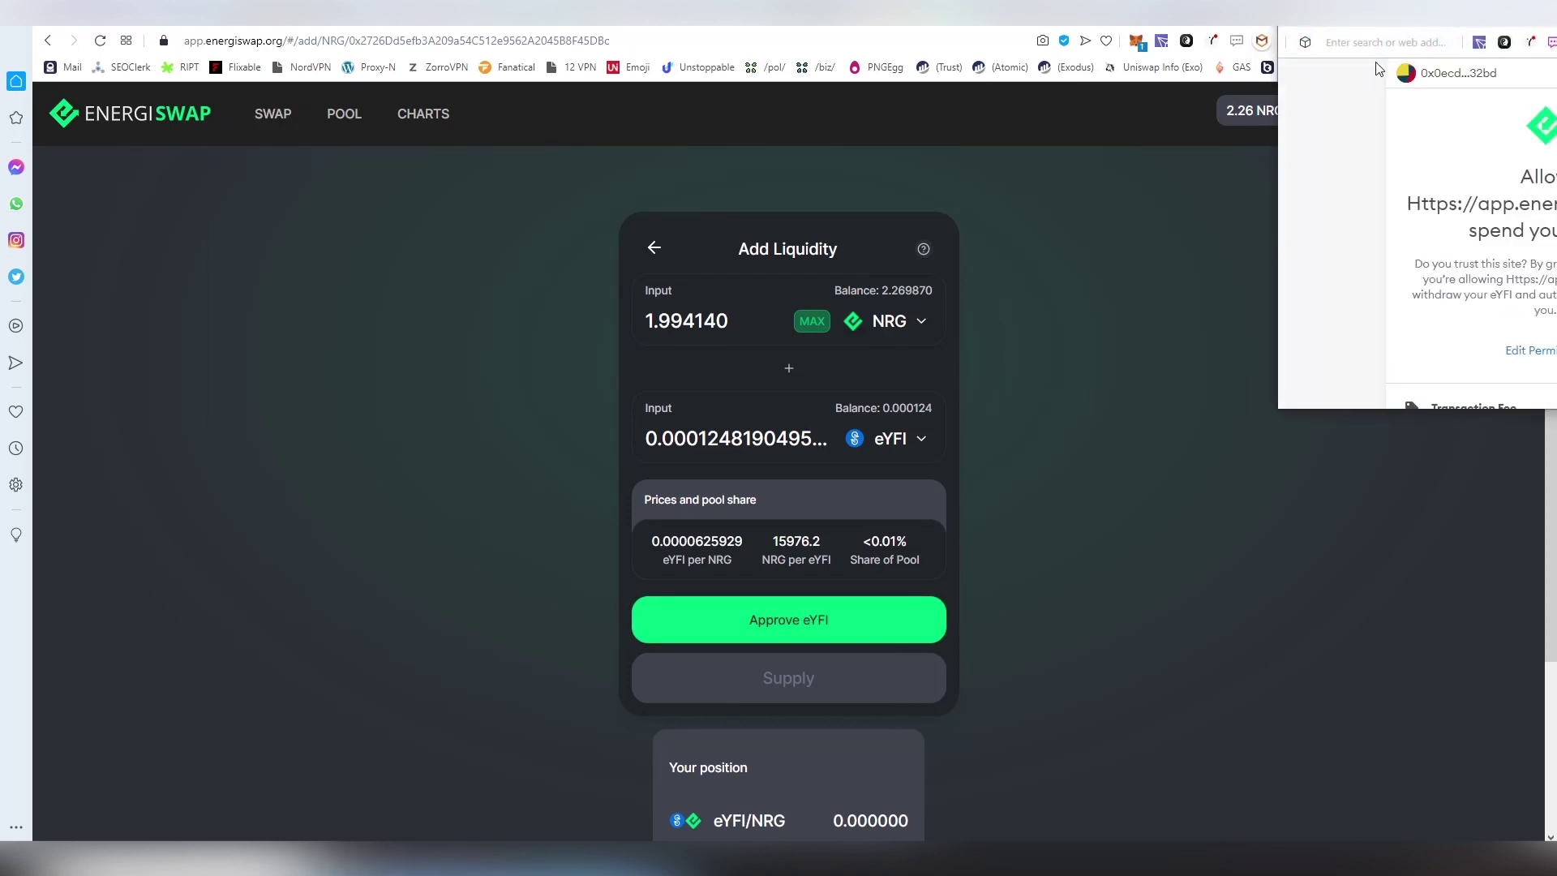
left_click_drag(1413, 25, 987, 148)
scroll(1192, 406, "down", 3)
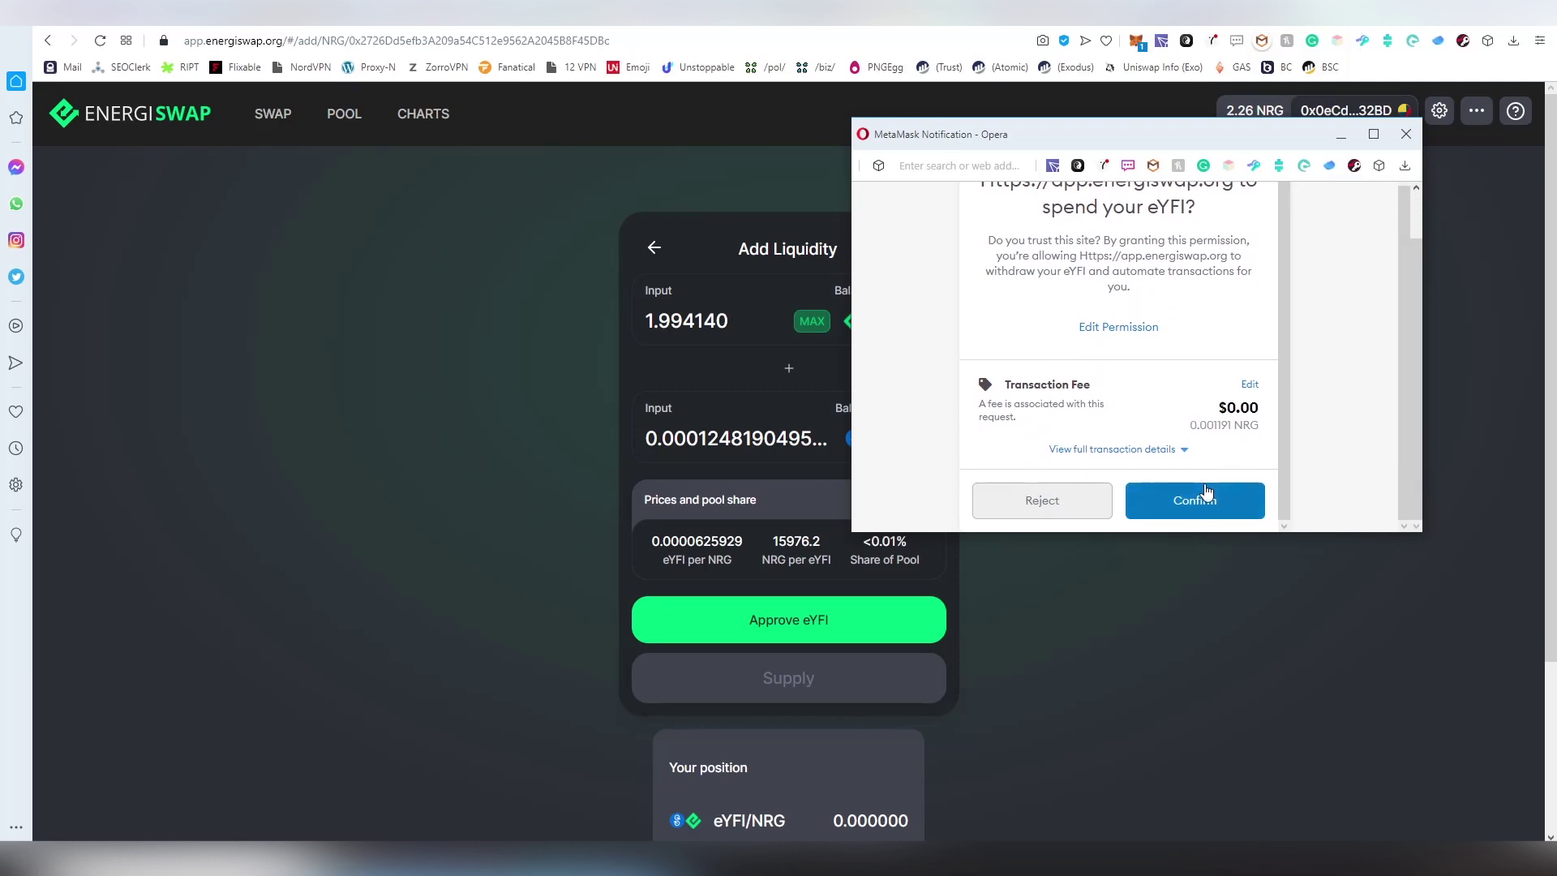
left_click(1203, 509)
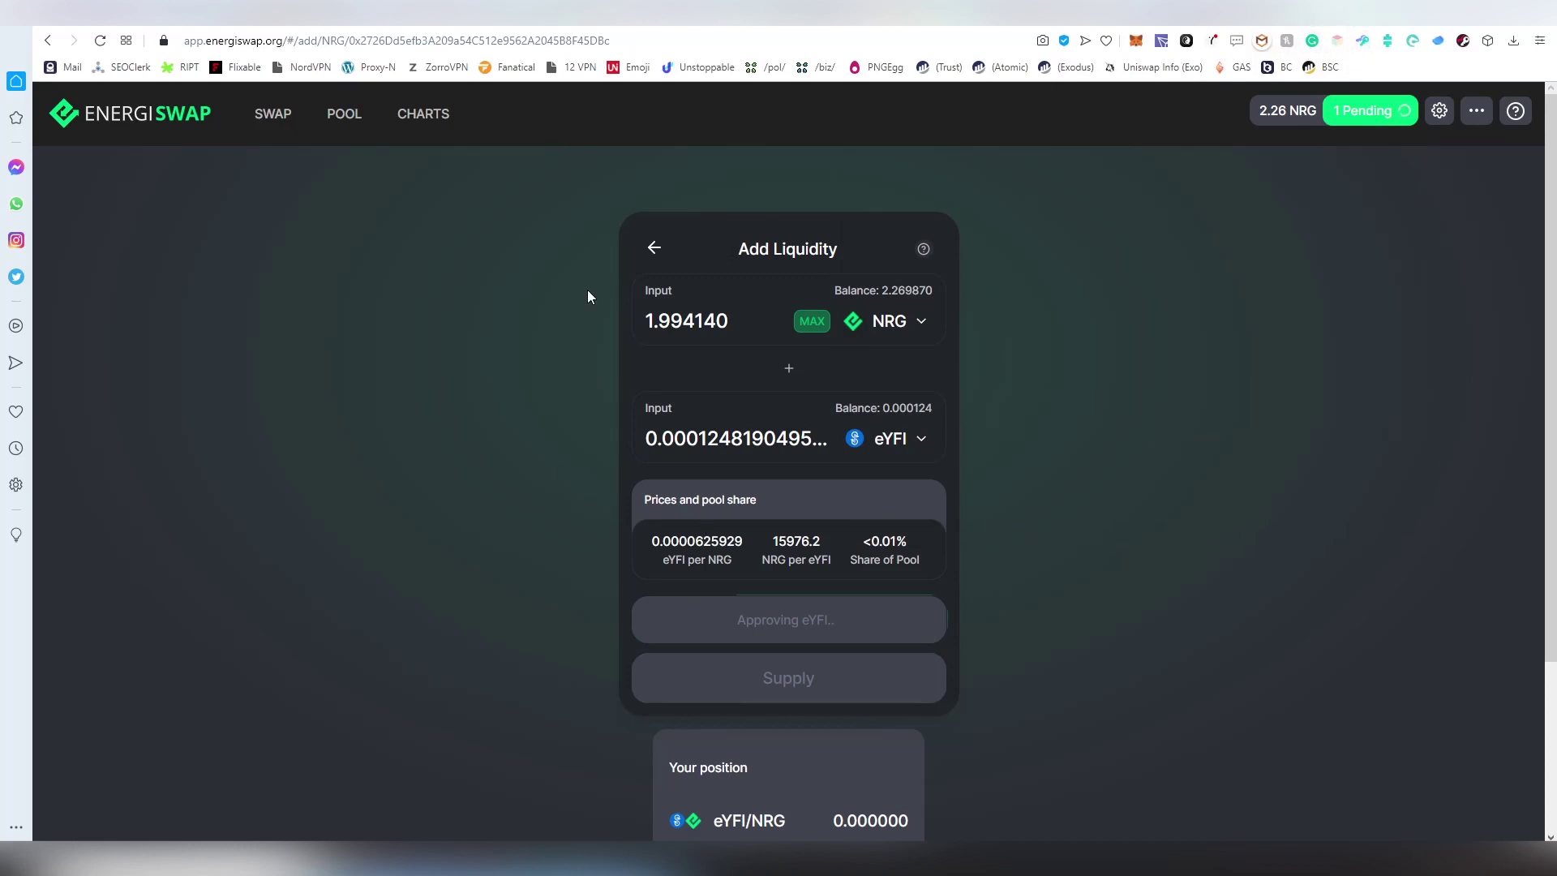
right_click(425, 114)
left_click(458, 122)
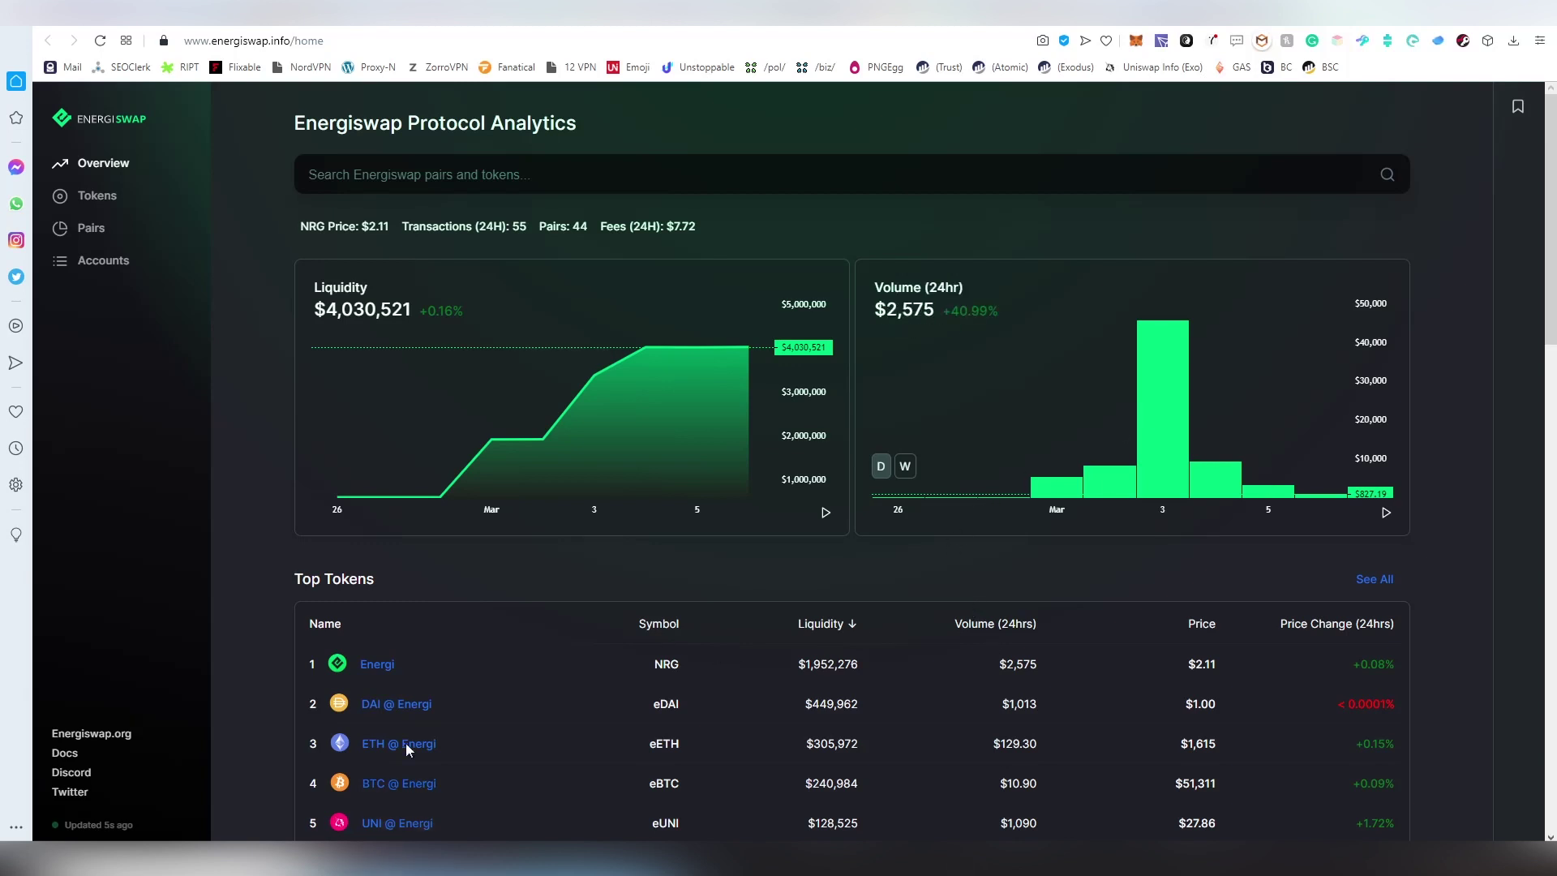
Page through the Top Tokens list on the analytics overview
scroll(408, 749, "down", 2)
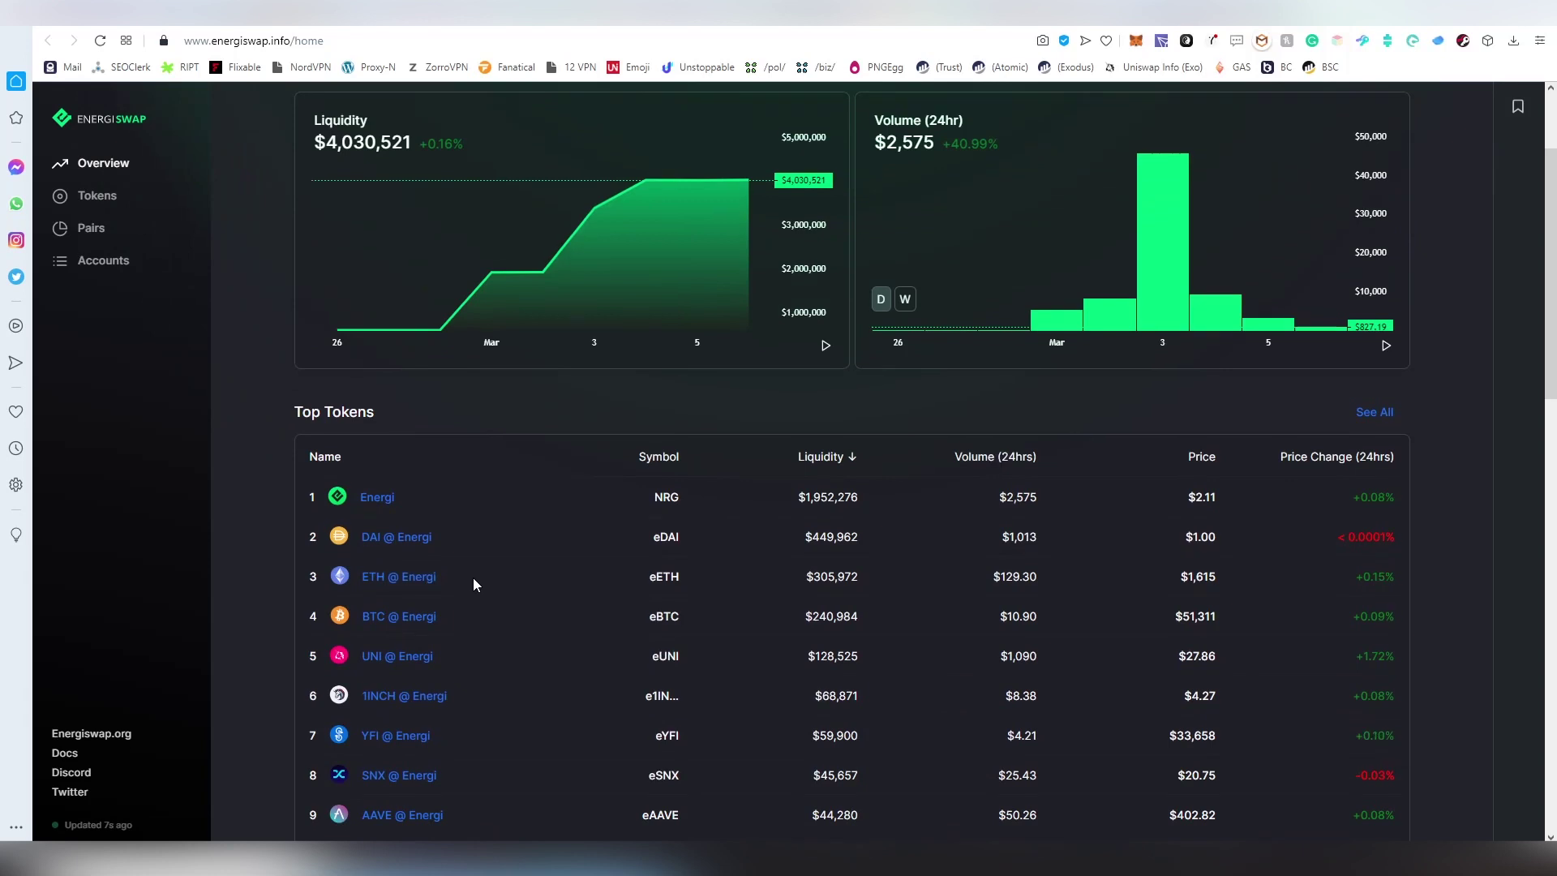
scroll(473, 577, "down", 1)
scroll(484, 538, "down", 2)
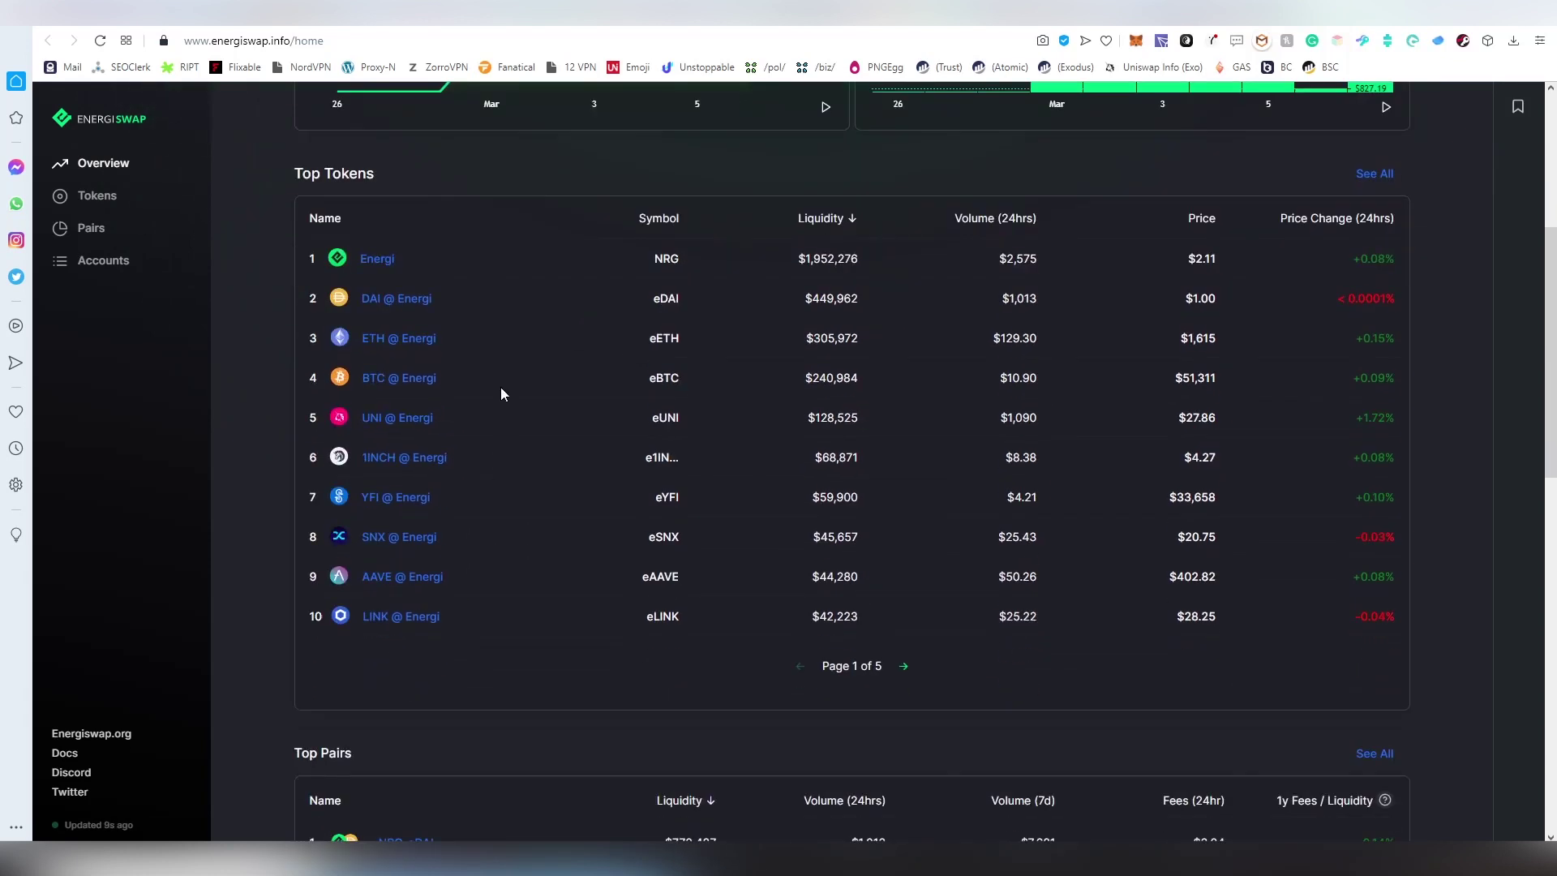
left_click(906, 670)
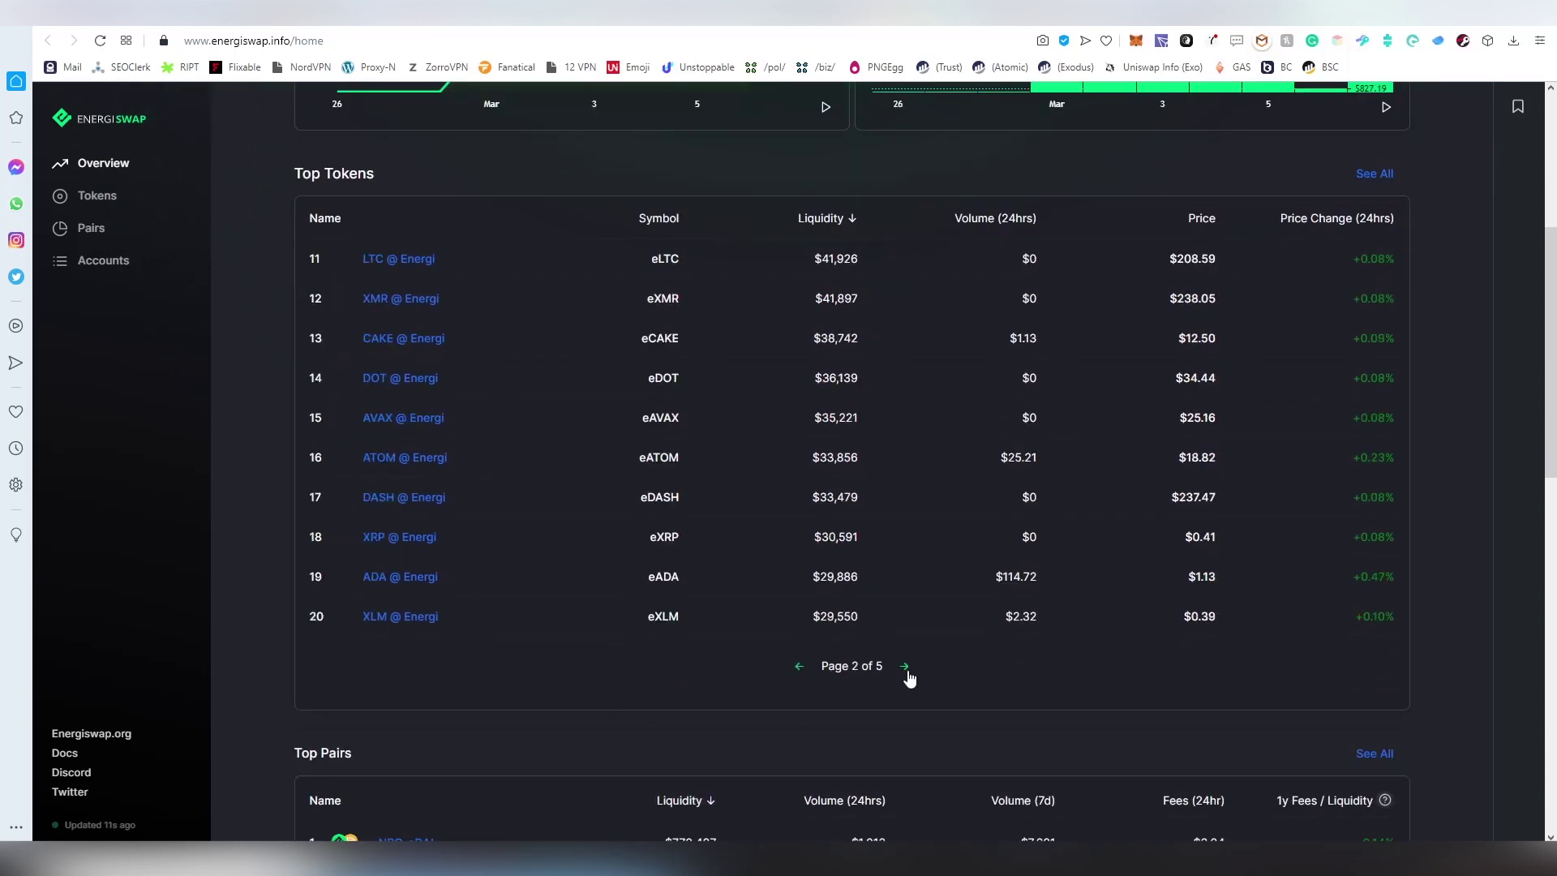
left_click(906, 670)
left_click(905, 670)
left_click(906, 669)
double_click(908, 671)
scroll(908, 671, "down", 3)
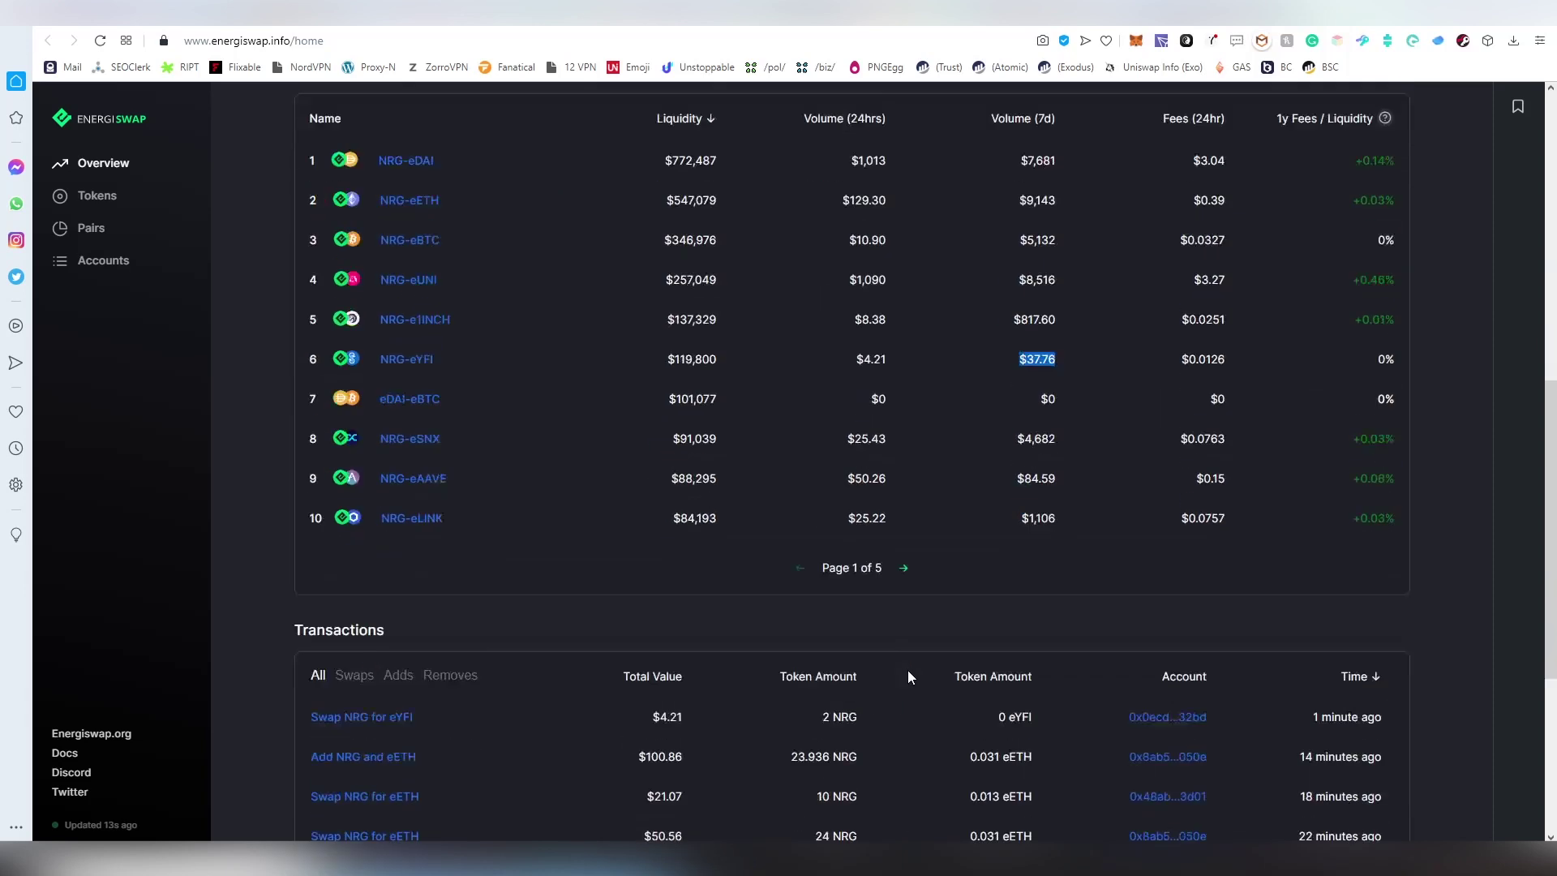
left_click(789, 560)
Page through Top Pairs and toggle the volume chart between weekly and daily
left_click(902, 570)
left_click(903, 569)
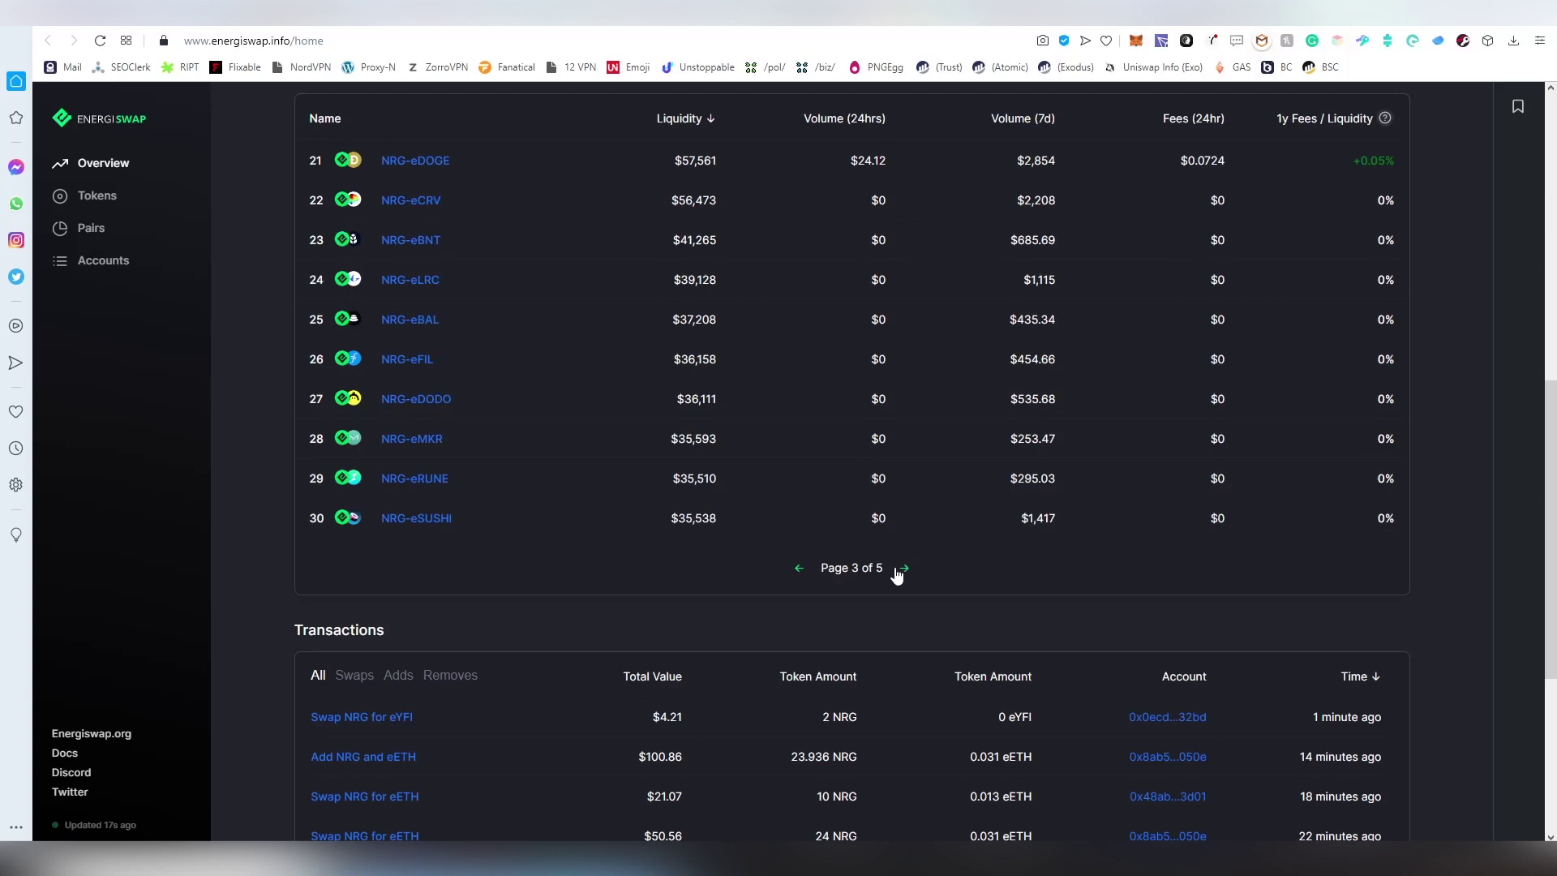
left_click(903, 570)
left_click(903, 570)
scroll(731, 655, "up", 2)
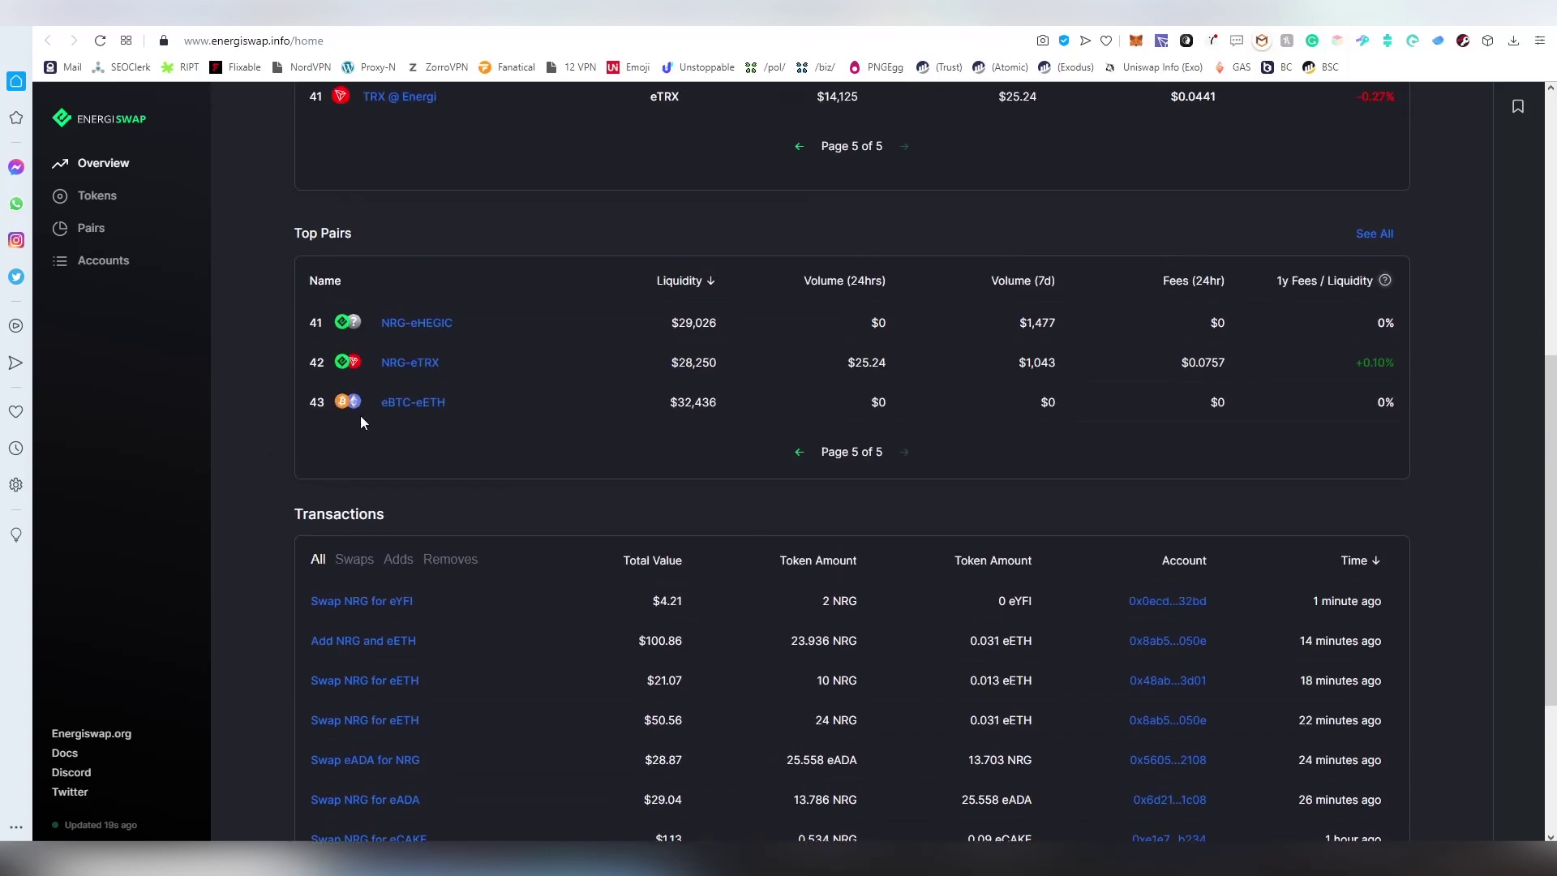
scroll(519, 523, "up", 1)
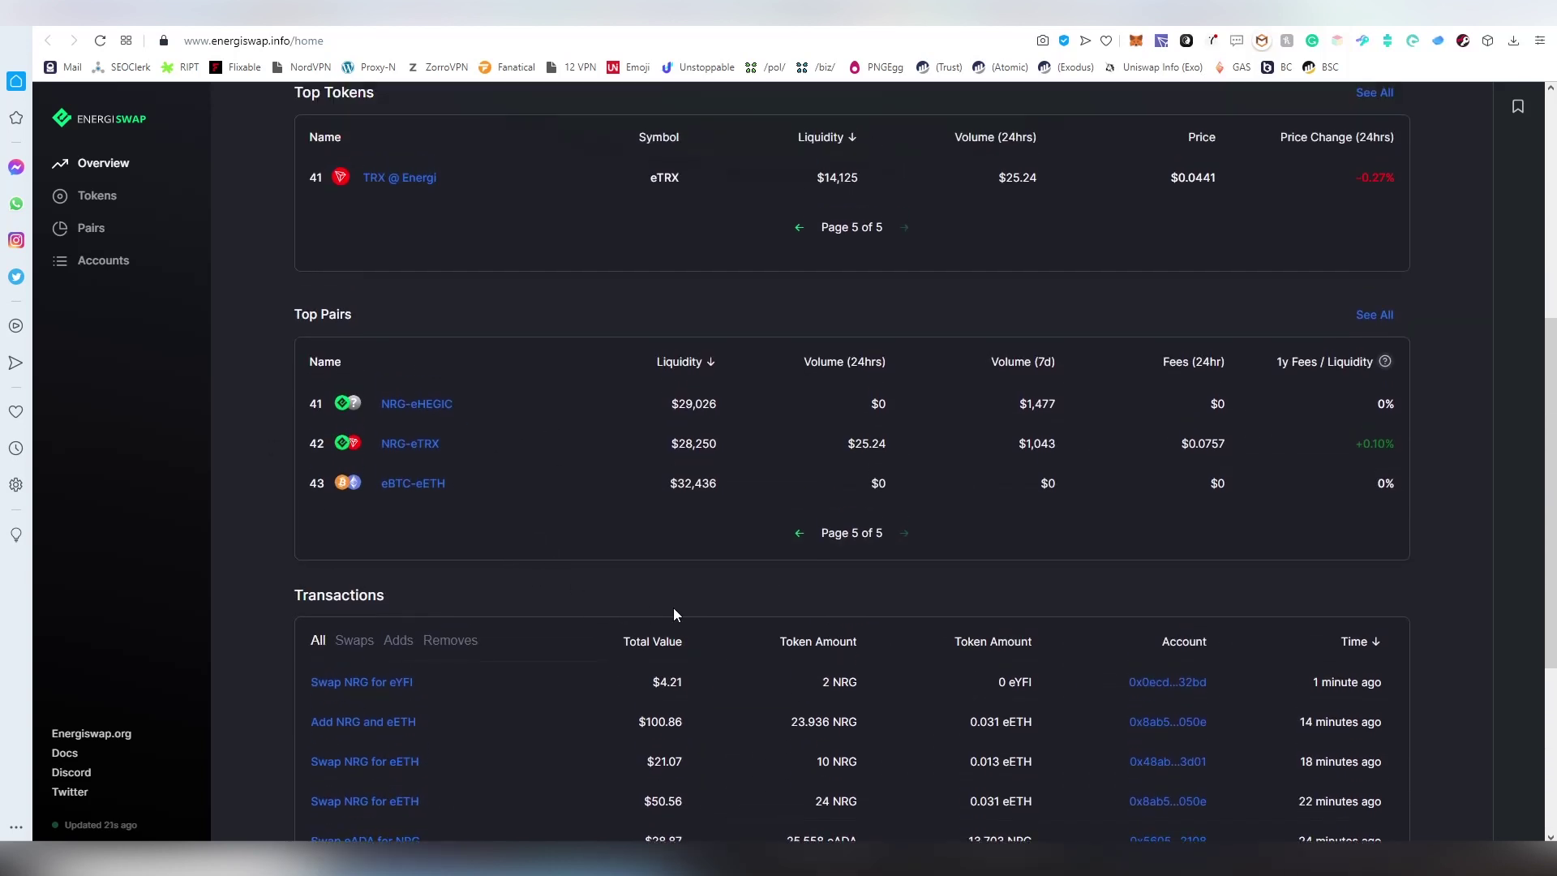
left_click(799, 532)
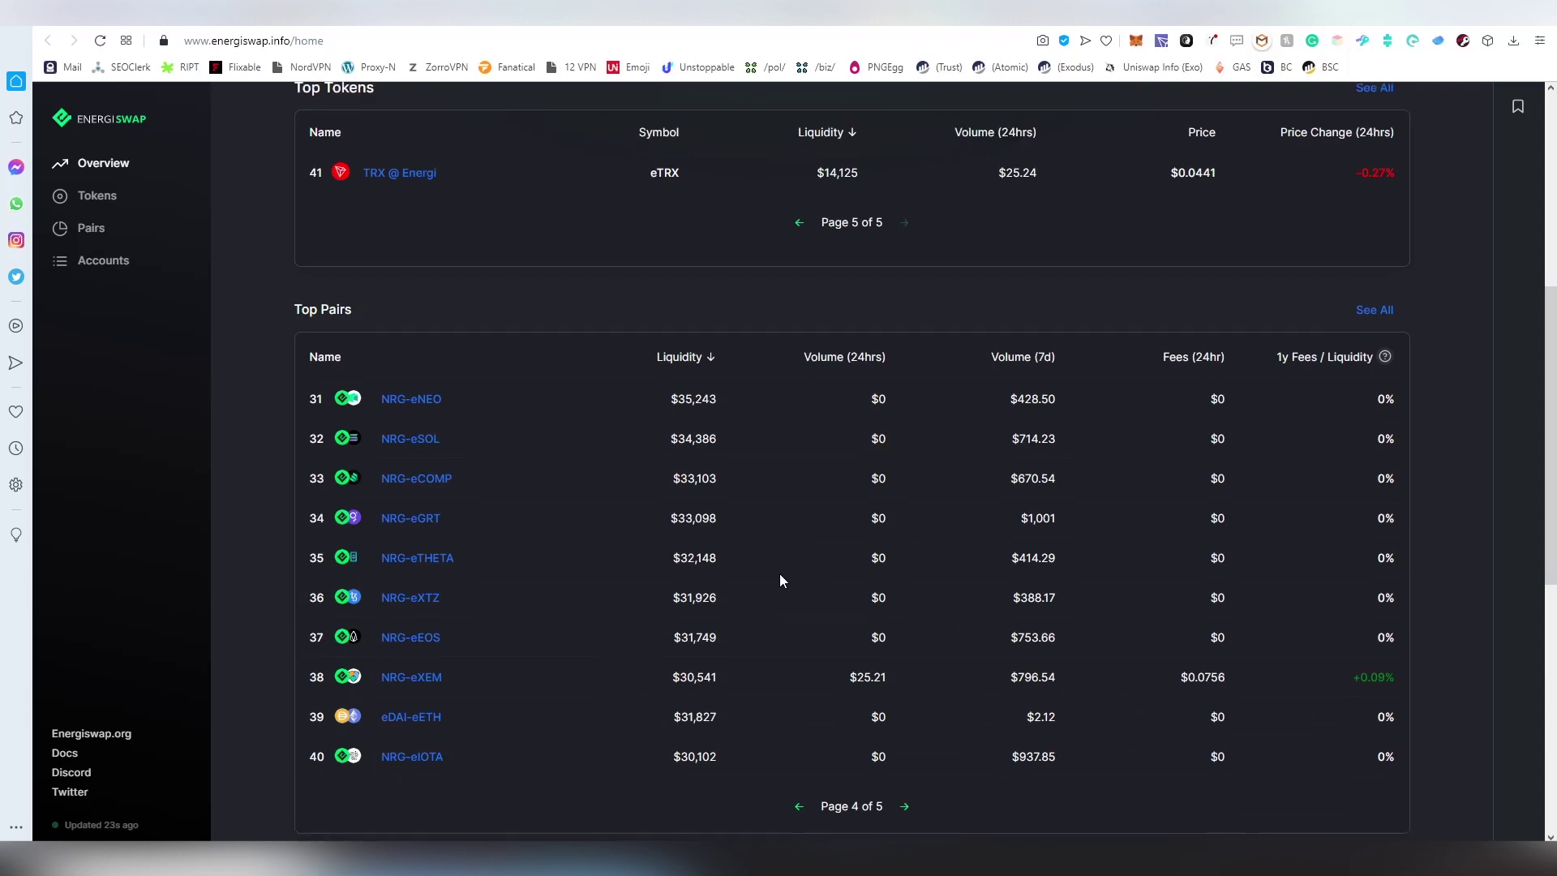
scroll(780, 577, "down", 1)
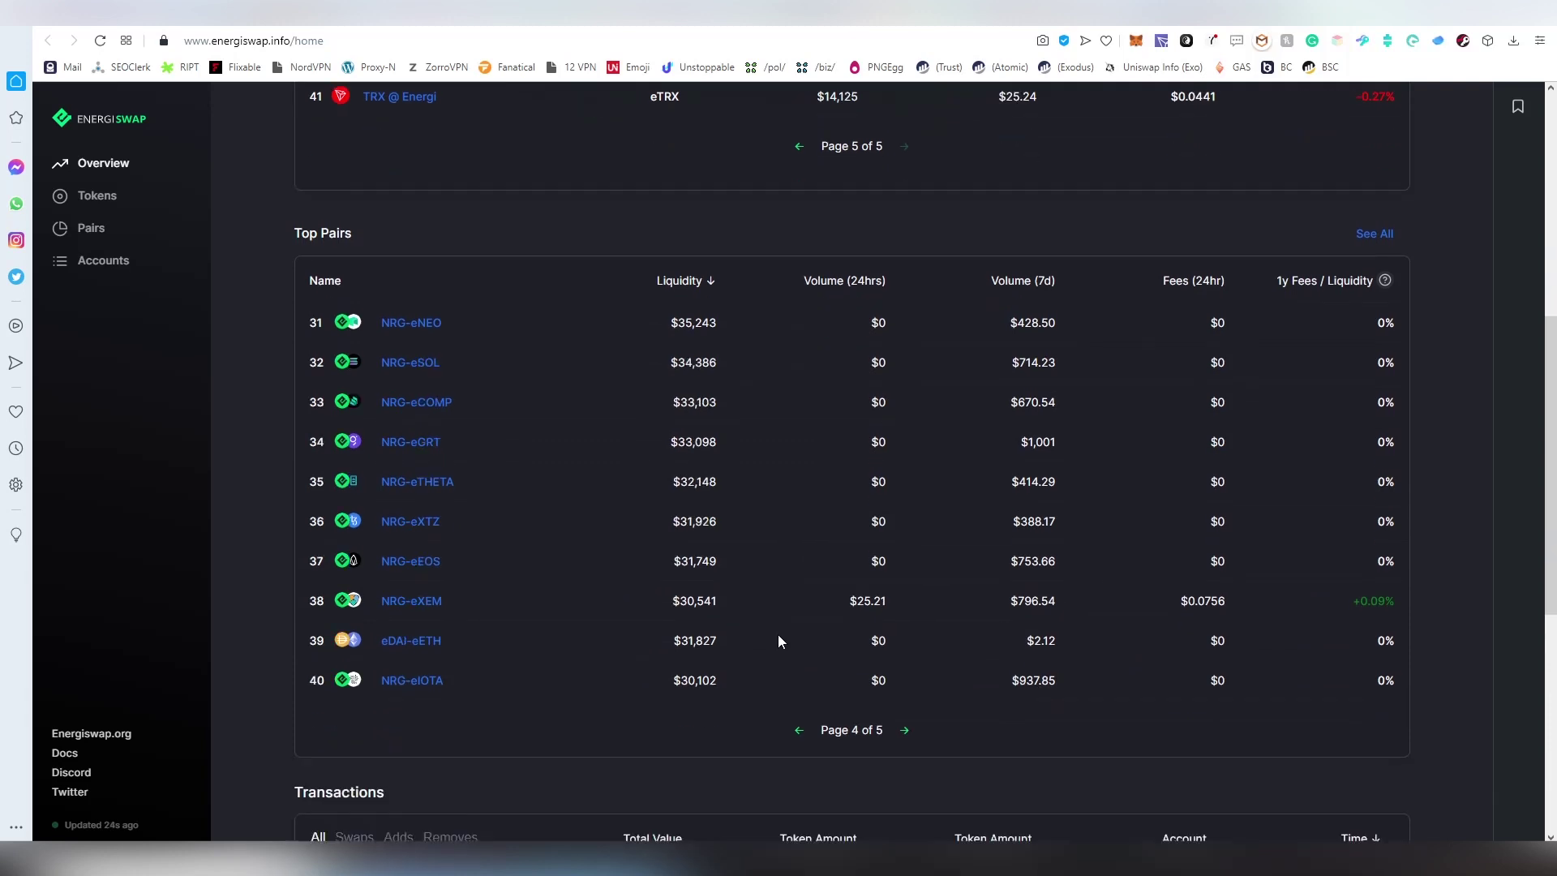
left_click(805, 730)
left_click(805, 729)
scroll(803, 732, "up", 6)
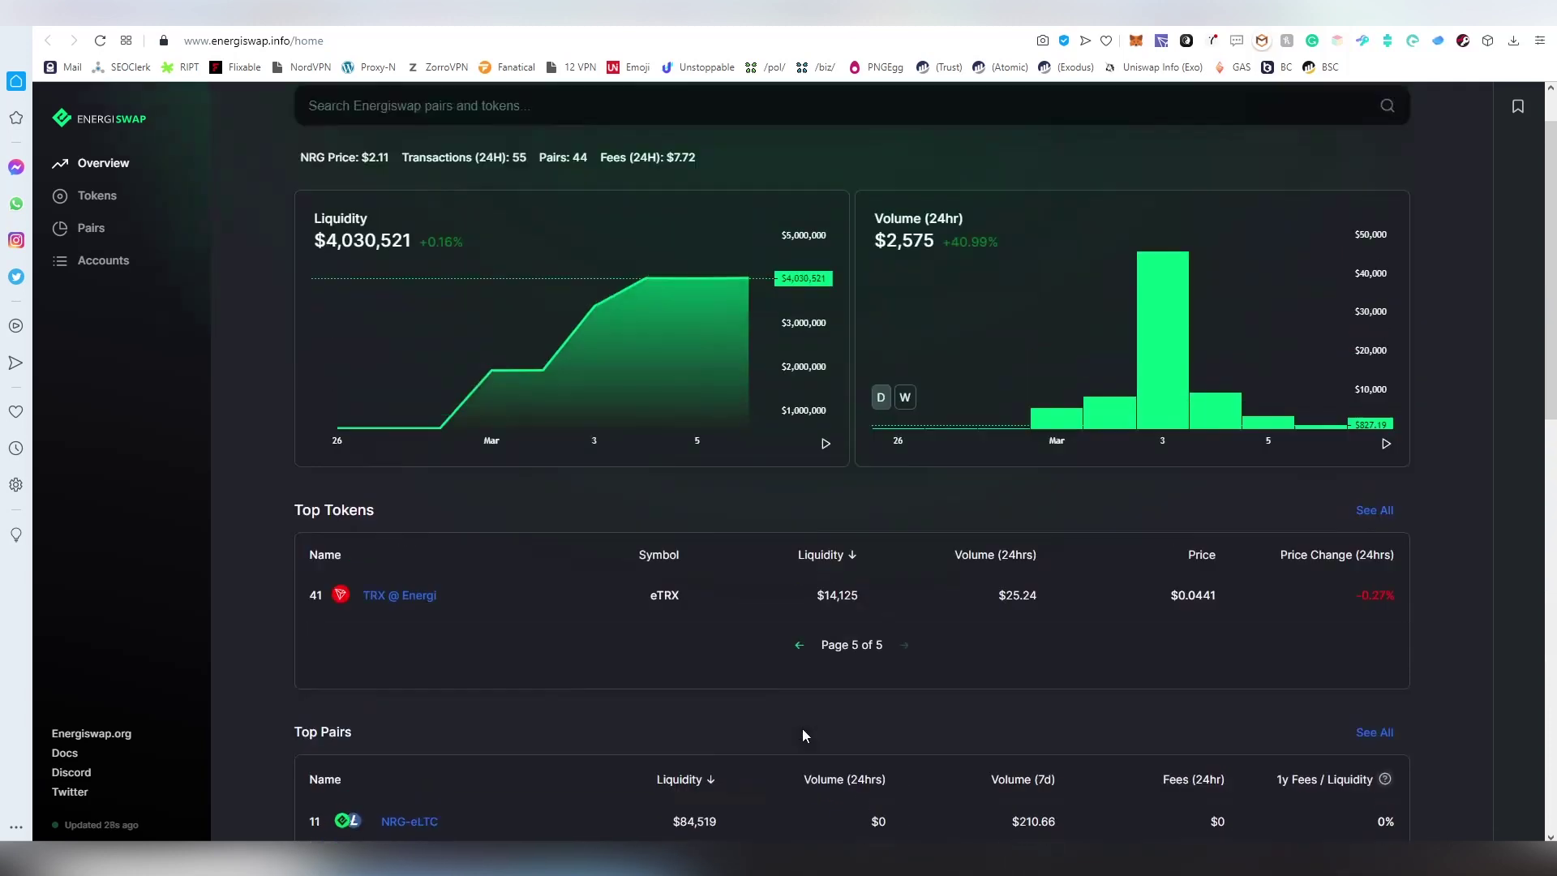
scroll(801, 728, "up", 1)
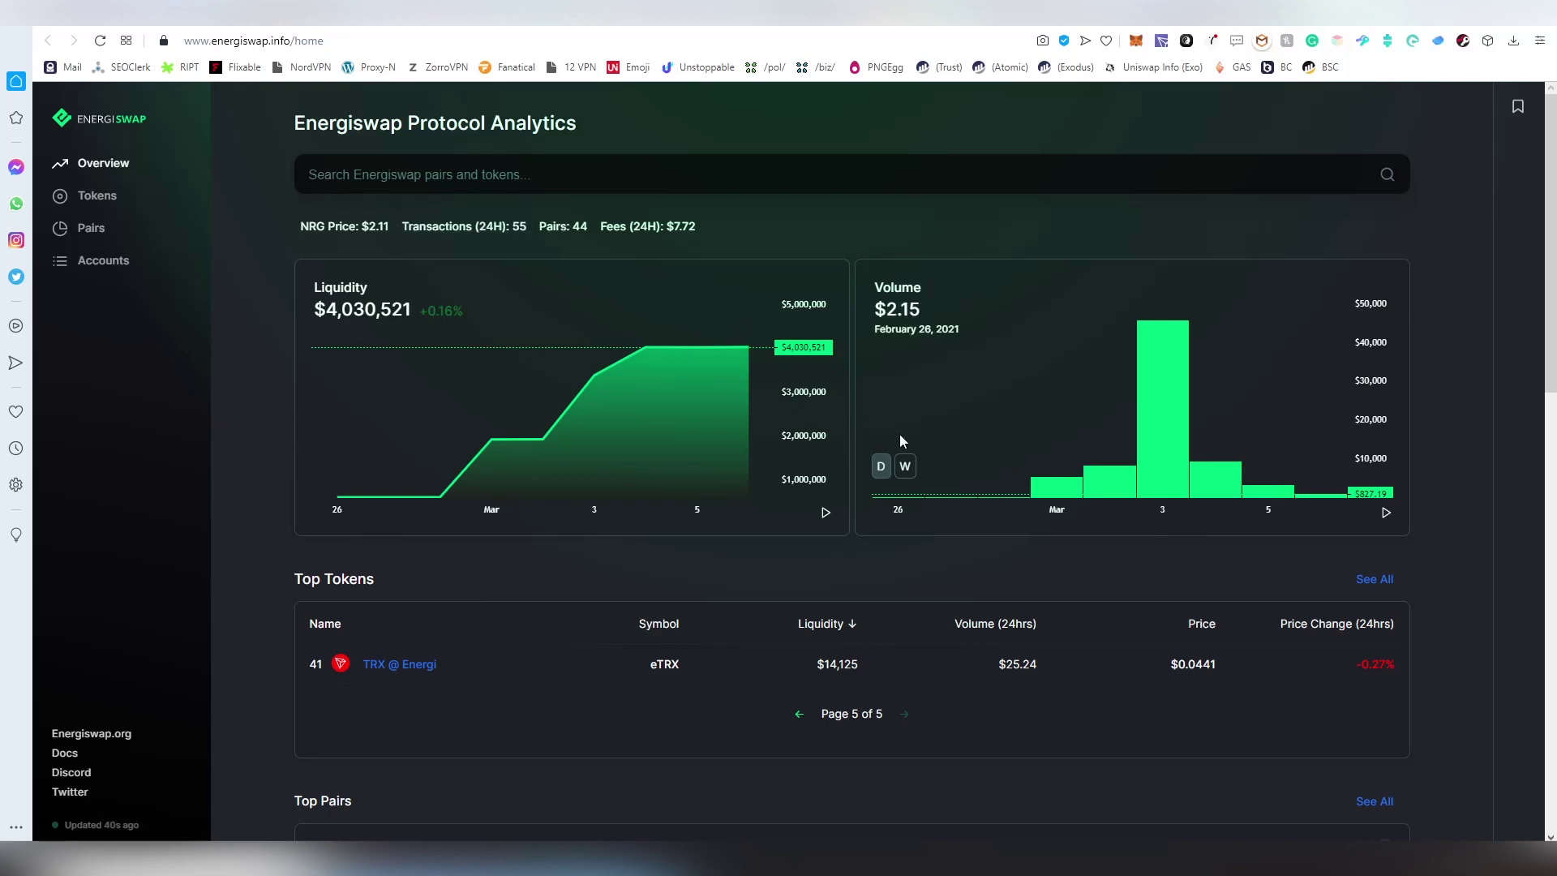
left_click(905, 466)
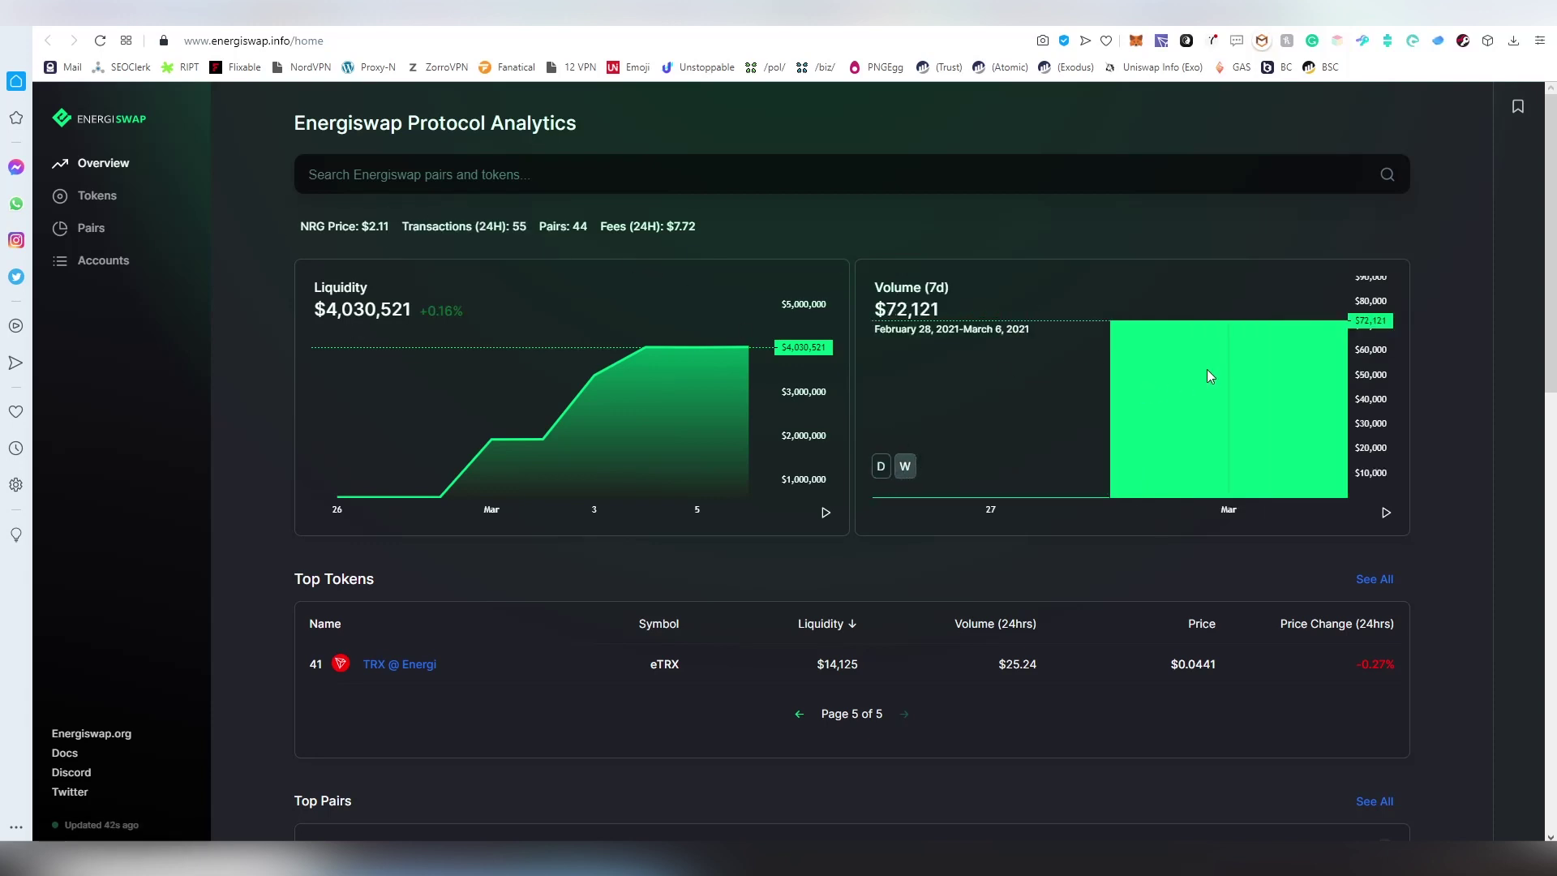
left_click(890, 468)
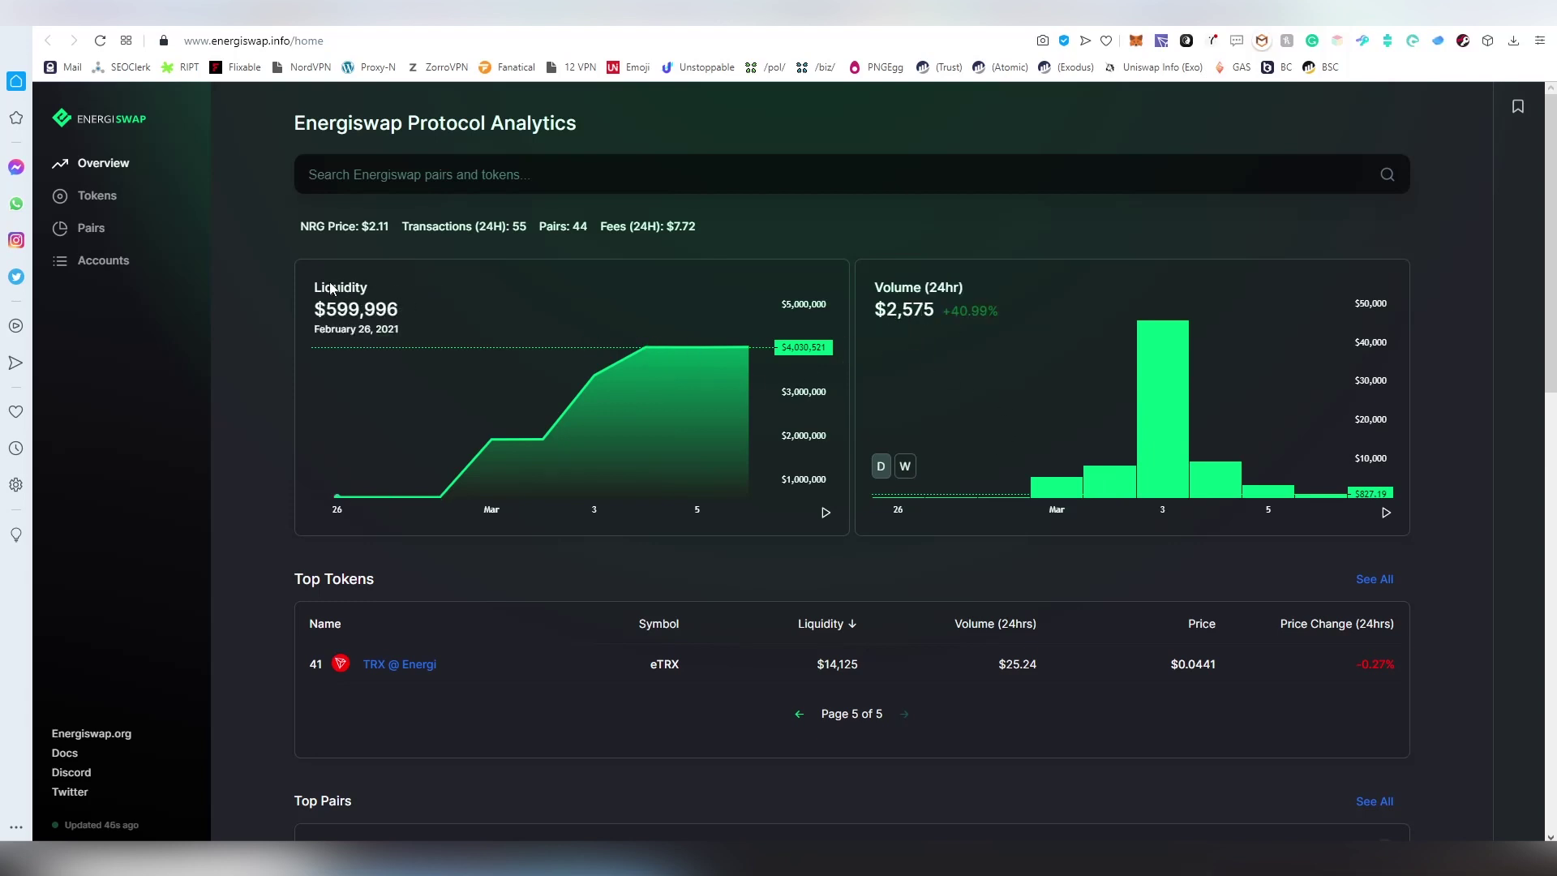
Load the Accounts page details for your pasted wallet address
left_click(135, 261)
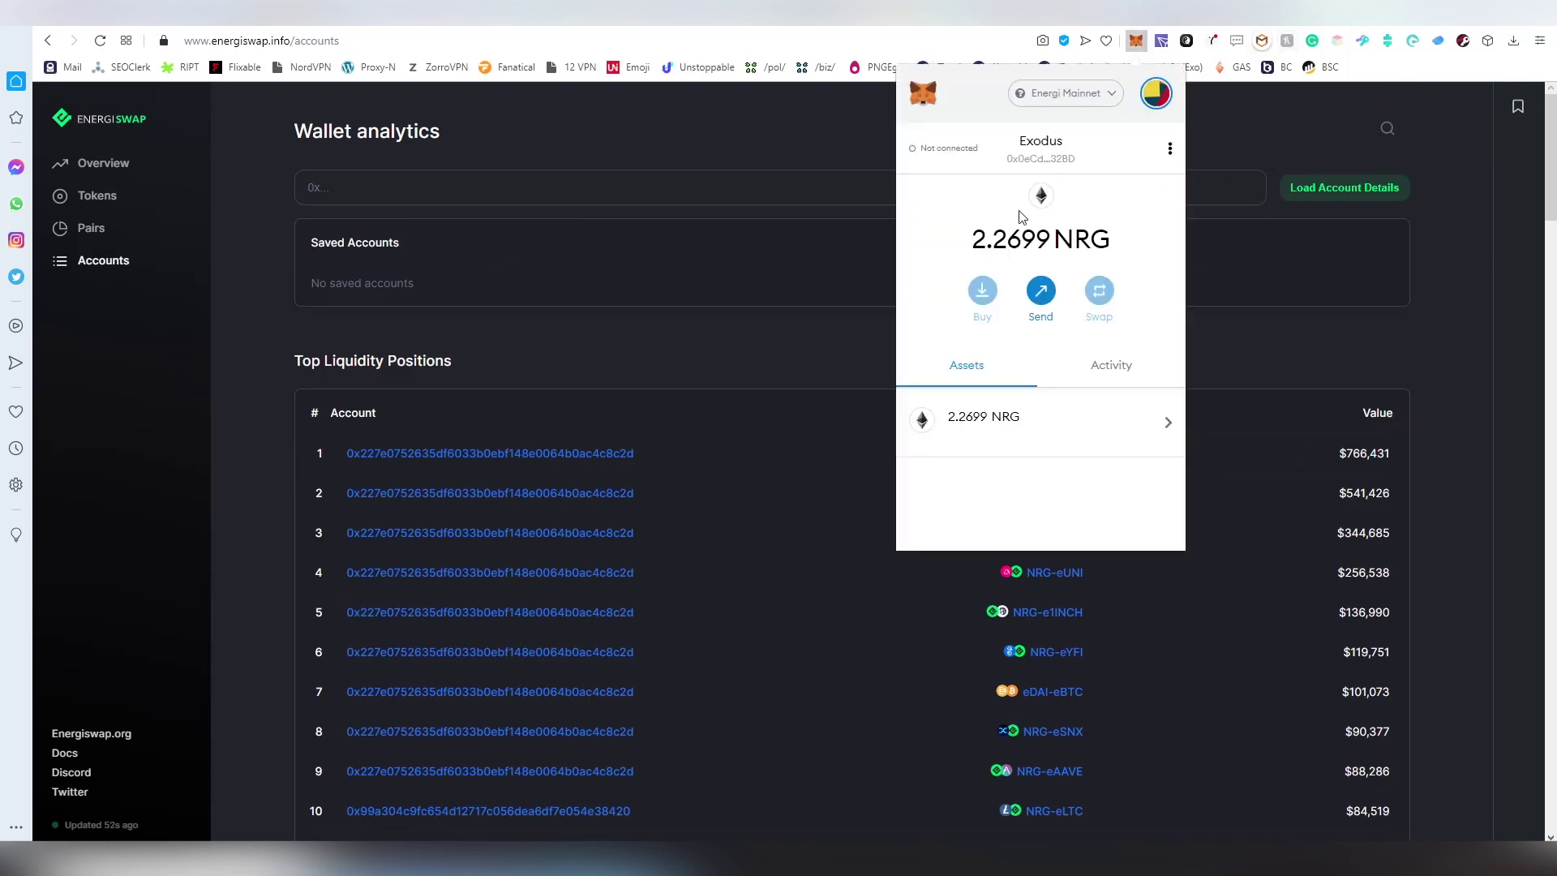
left_click(673, 193)
right_click(673, 193)
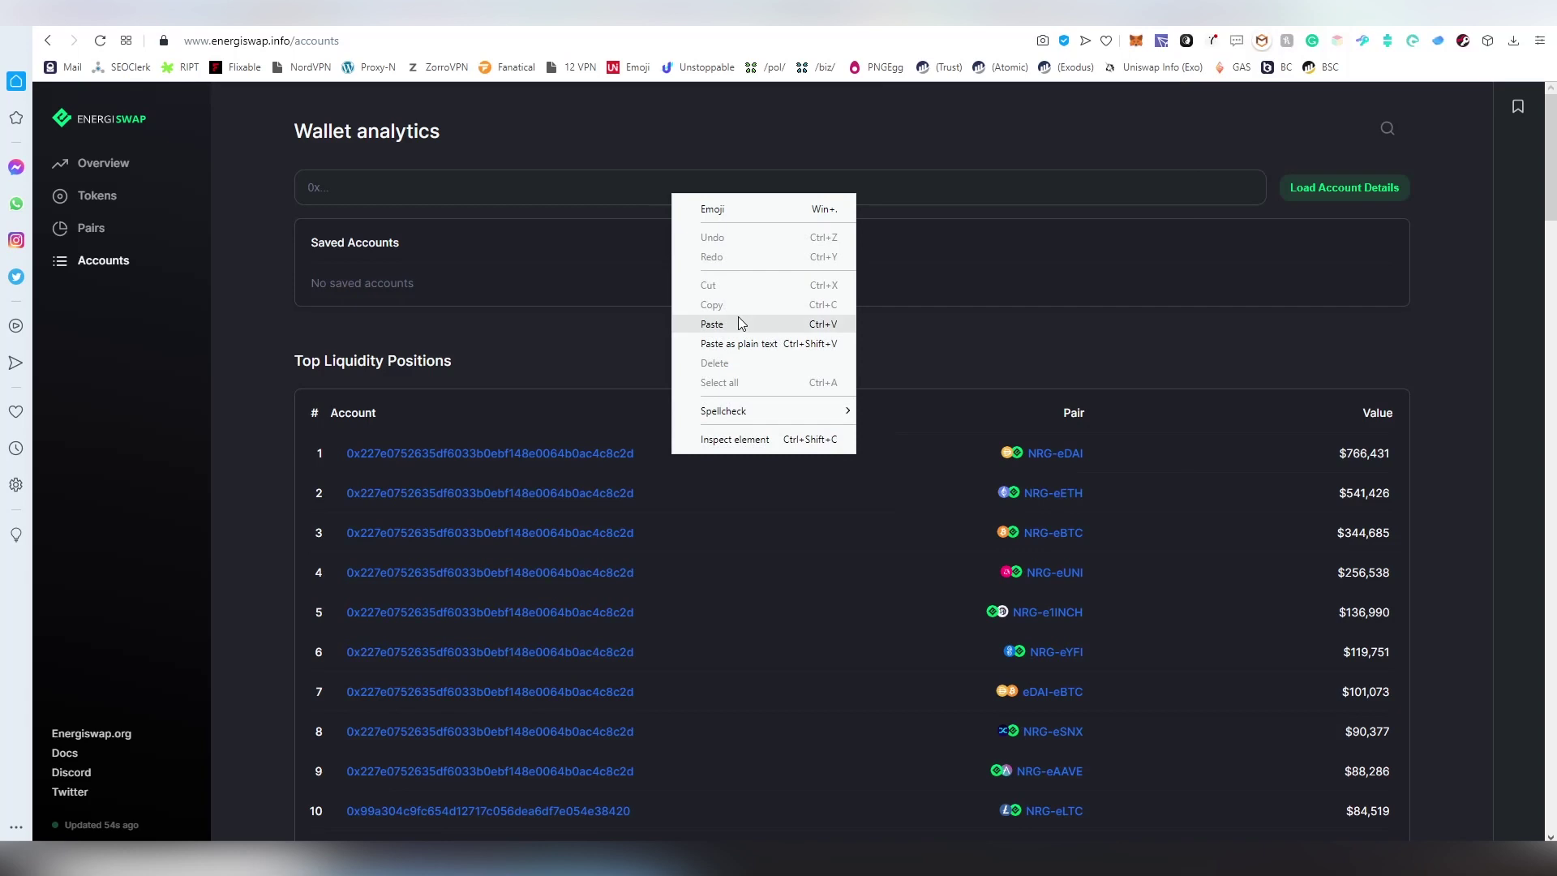
left_click(737, 319)
left_click(1346, 188)
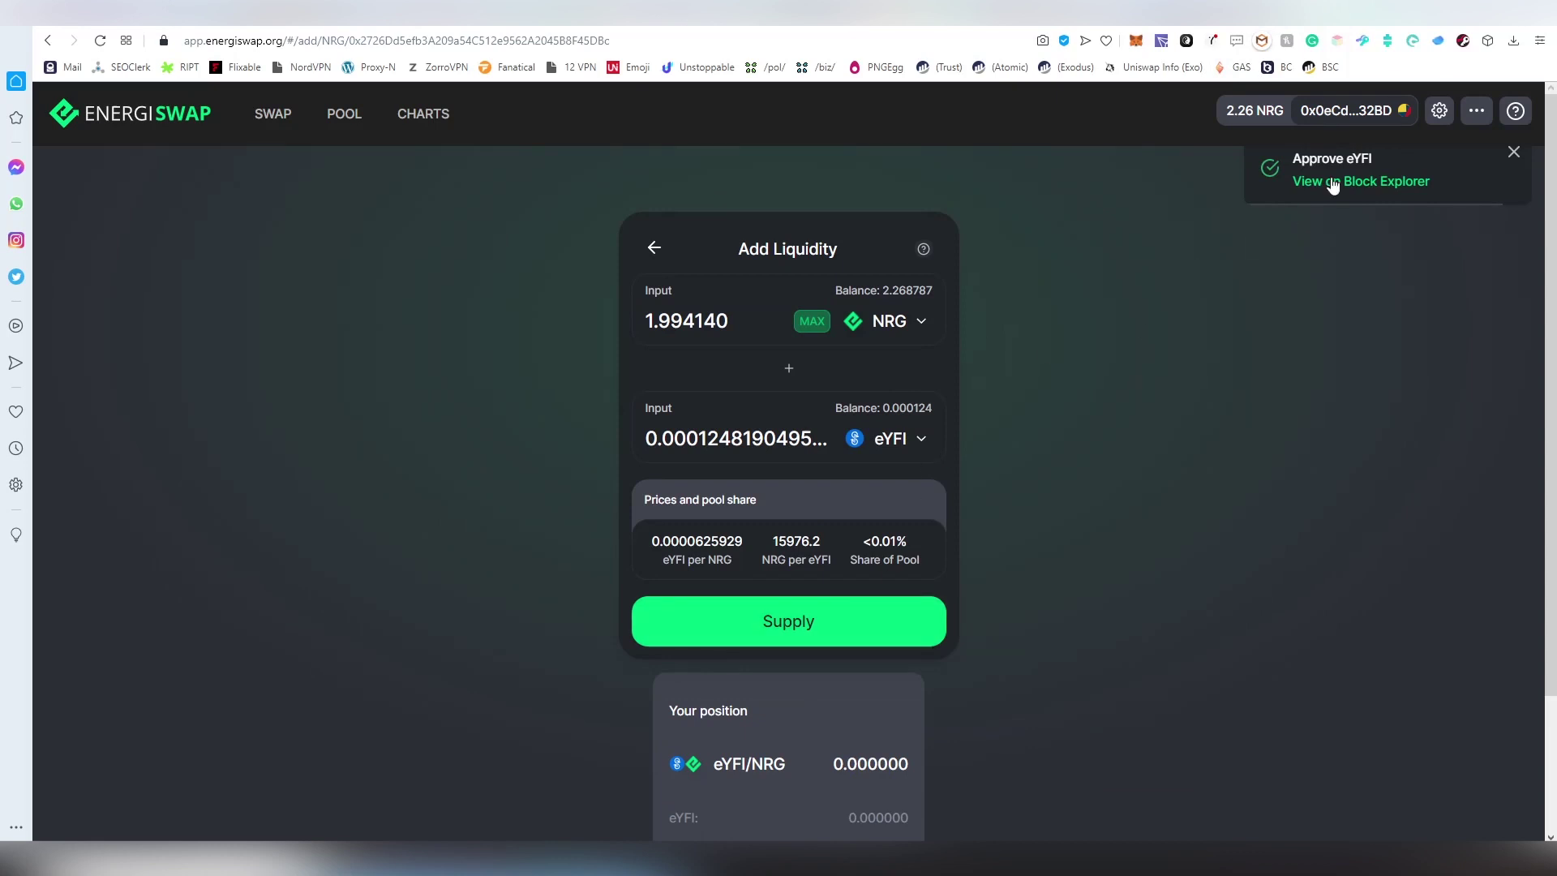
Supply 1.994140 NRG and 0.000124 eYFI, confirm in MetaMask, and dismiss the submitted notice
left_click(795, 642)
left_click(785, 629)
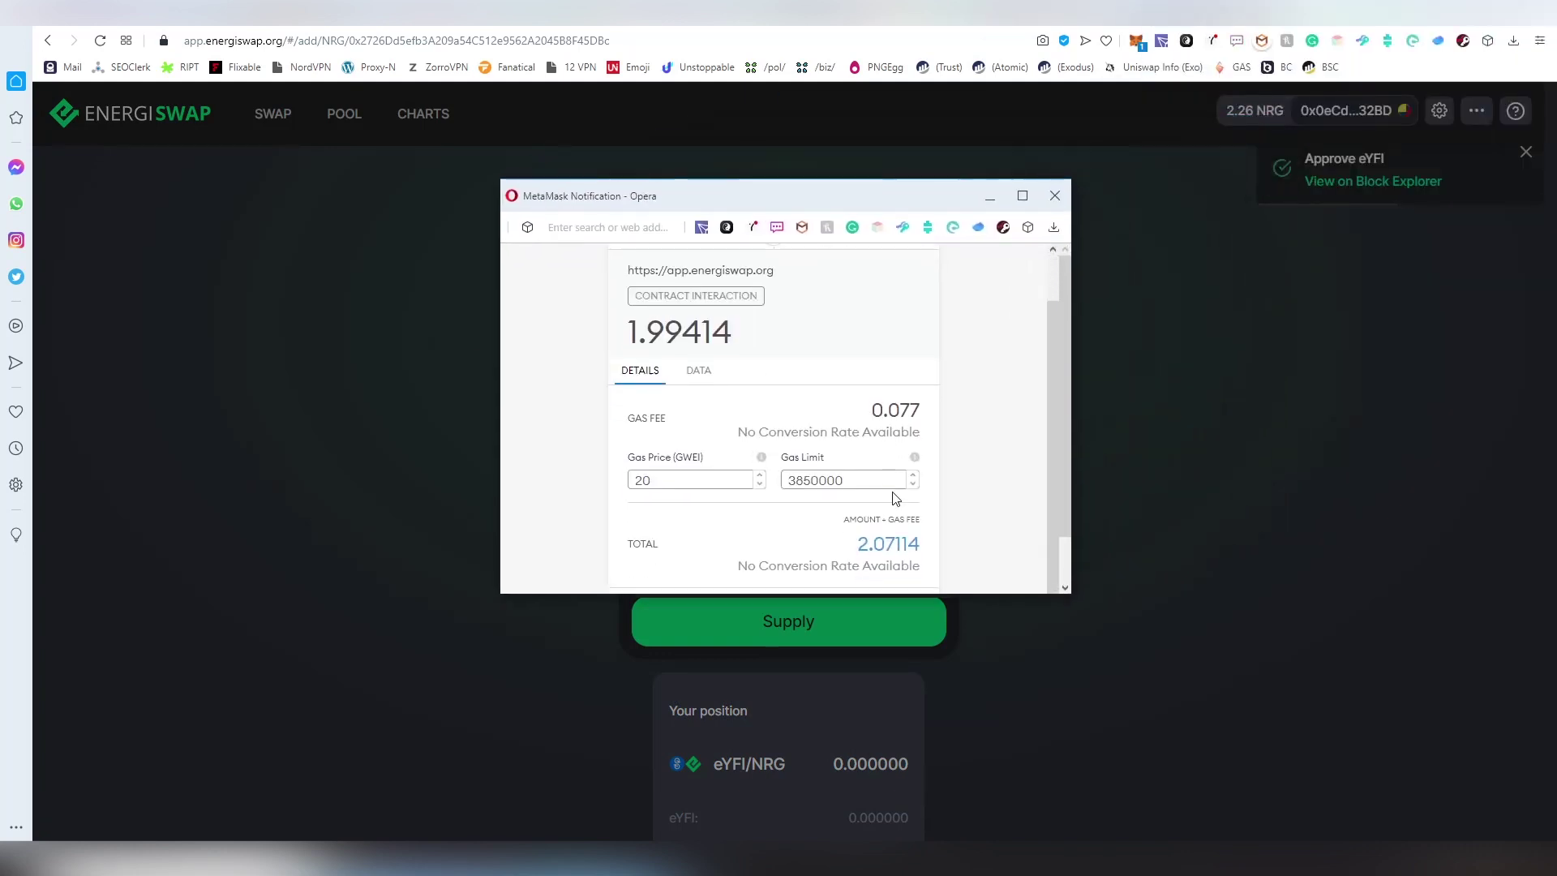
scroll(892, 498, "down", 1)
left_click(881, 560)
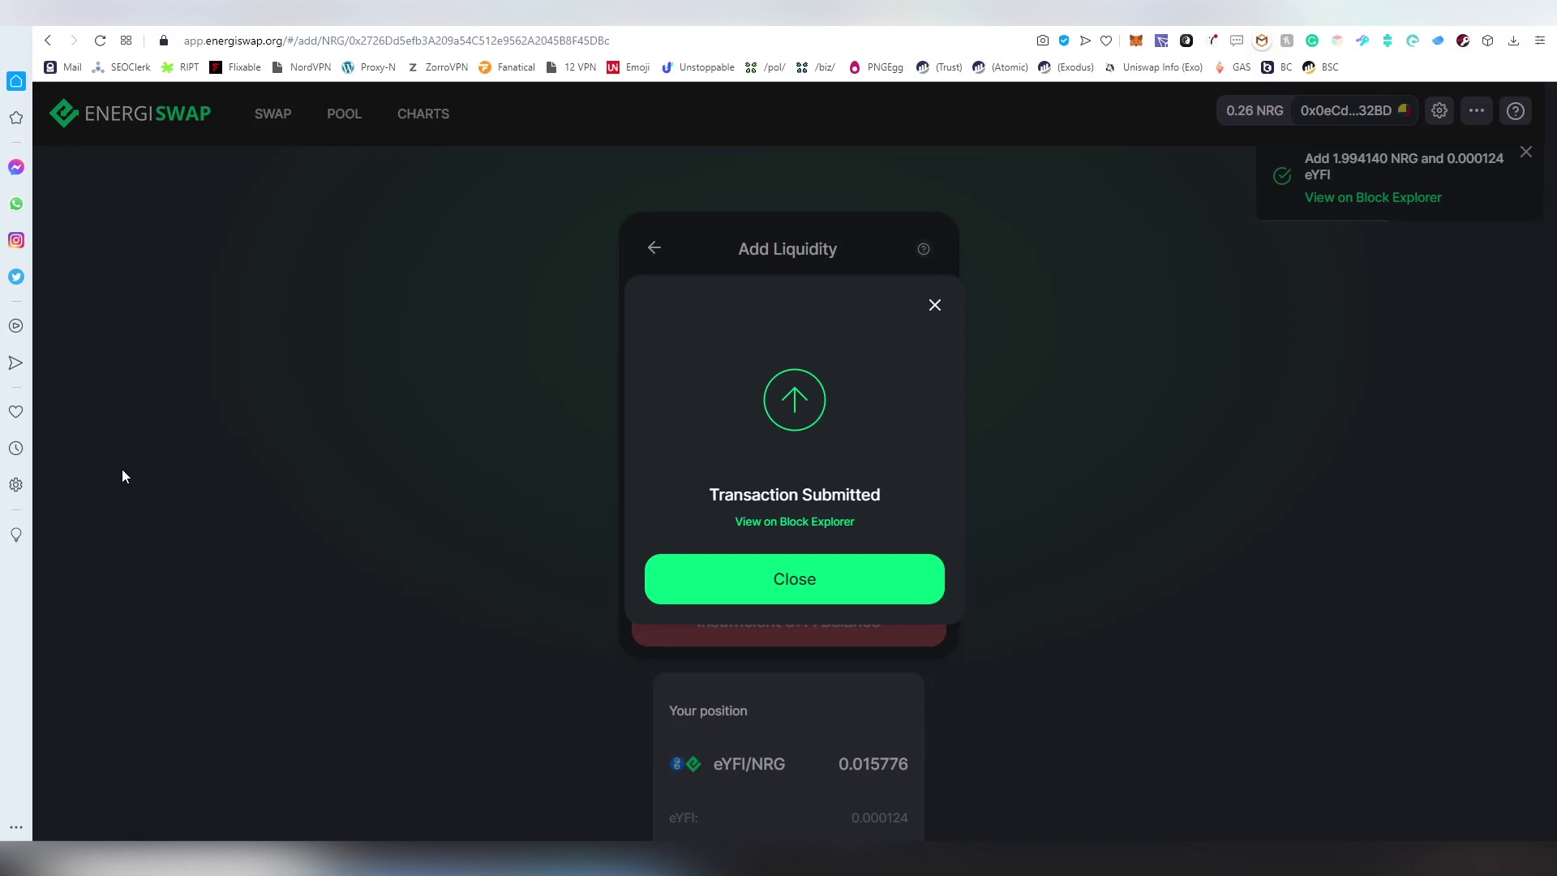
left_click(852, 590)
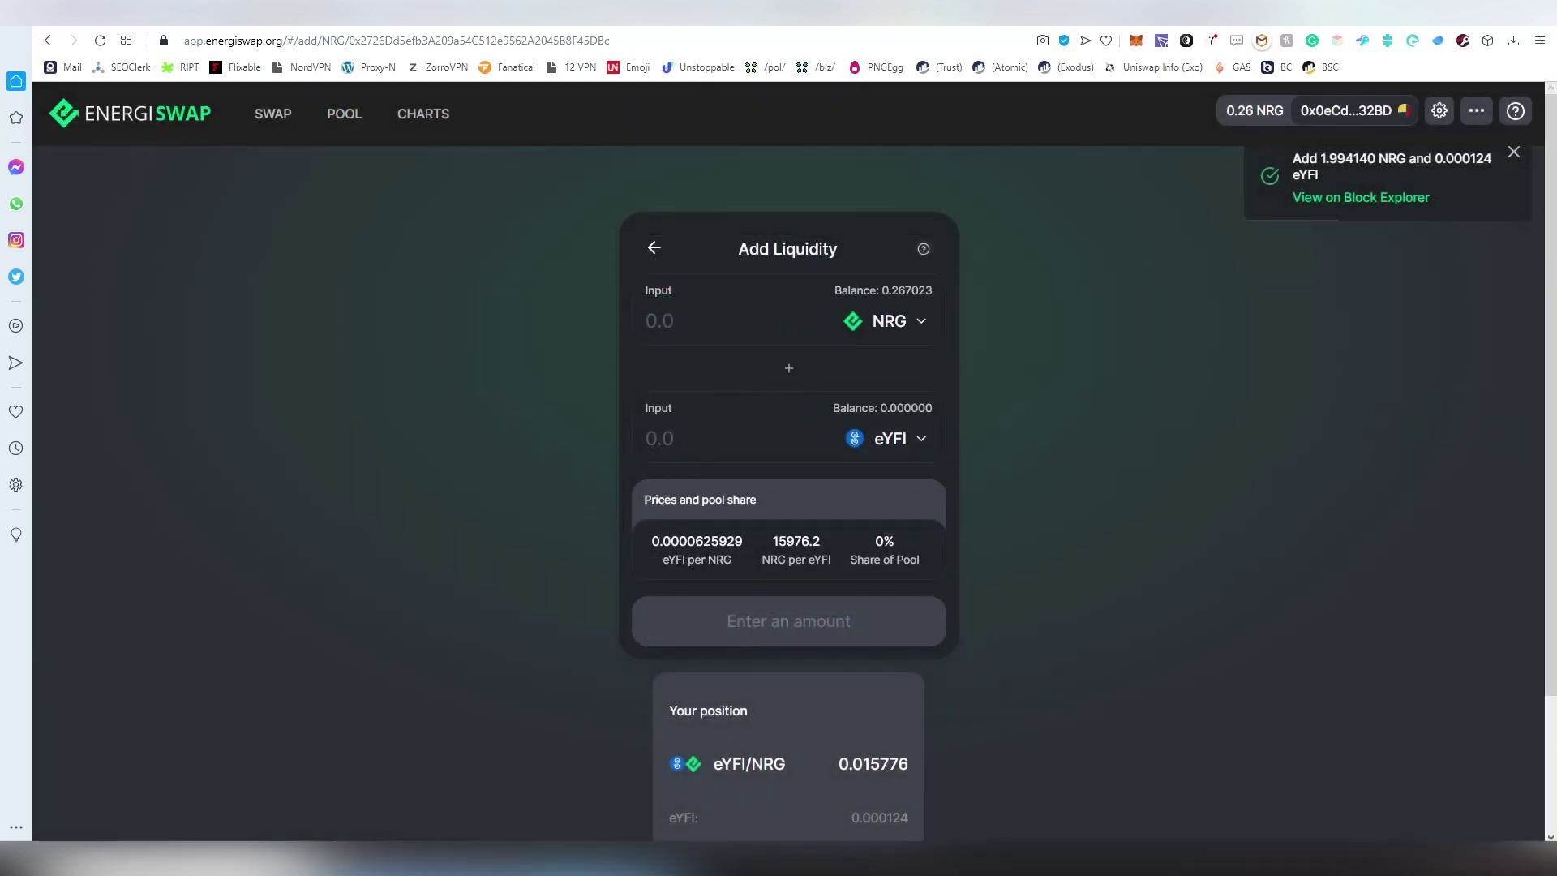
Switch to the analytics account tab and reload it to fetch the new position
left_click(1362, 29)
key("ctrl+Tab")
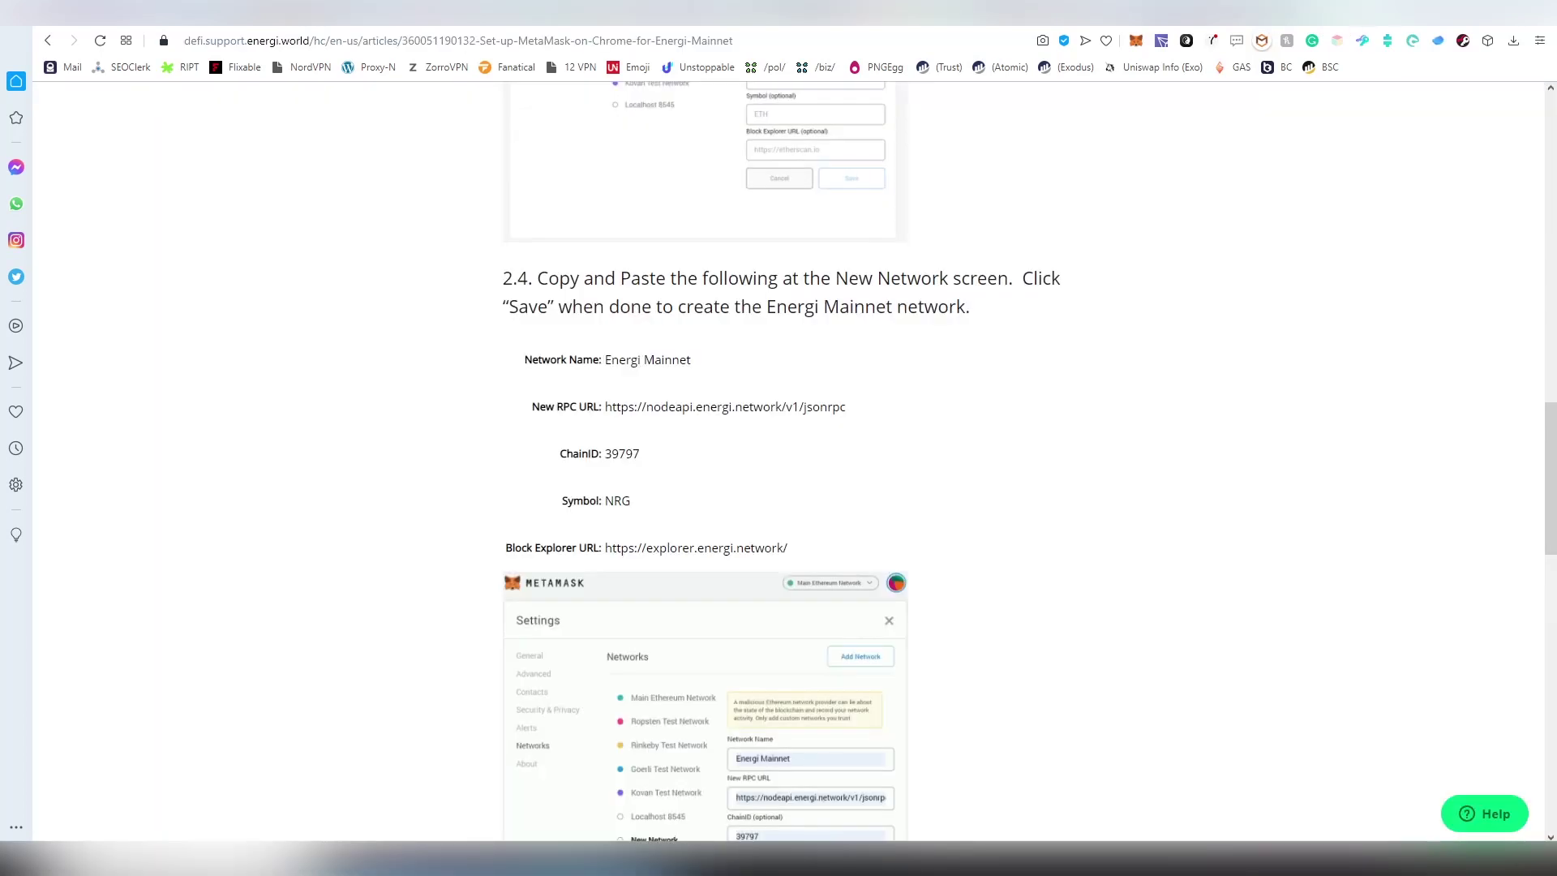
key("ctrl+Tab")
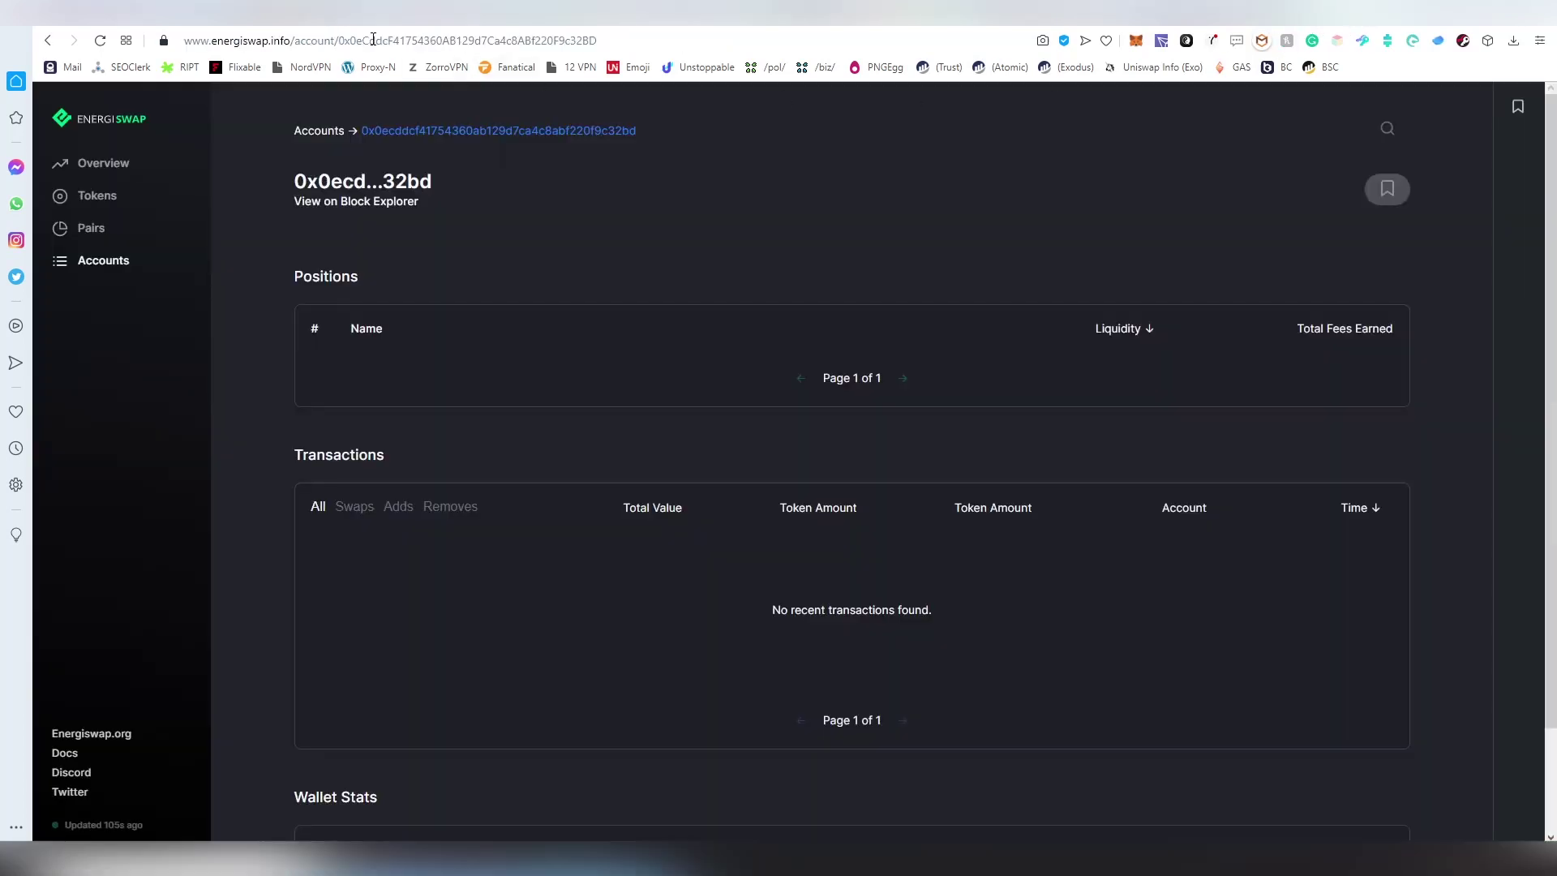
left_click(100, 41)
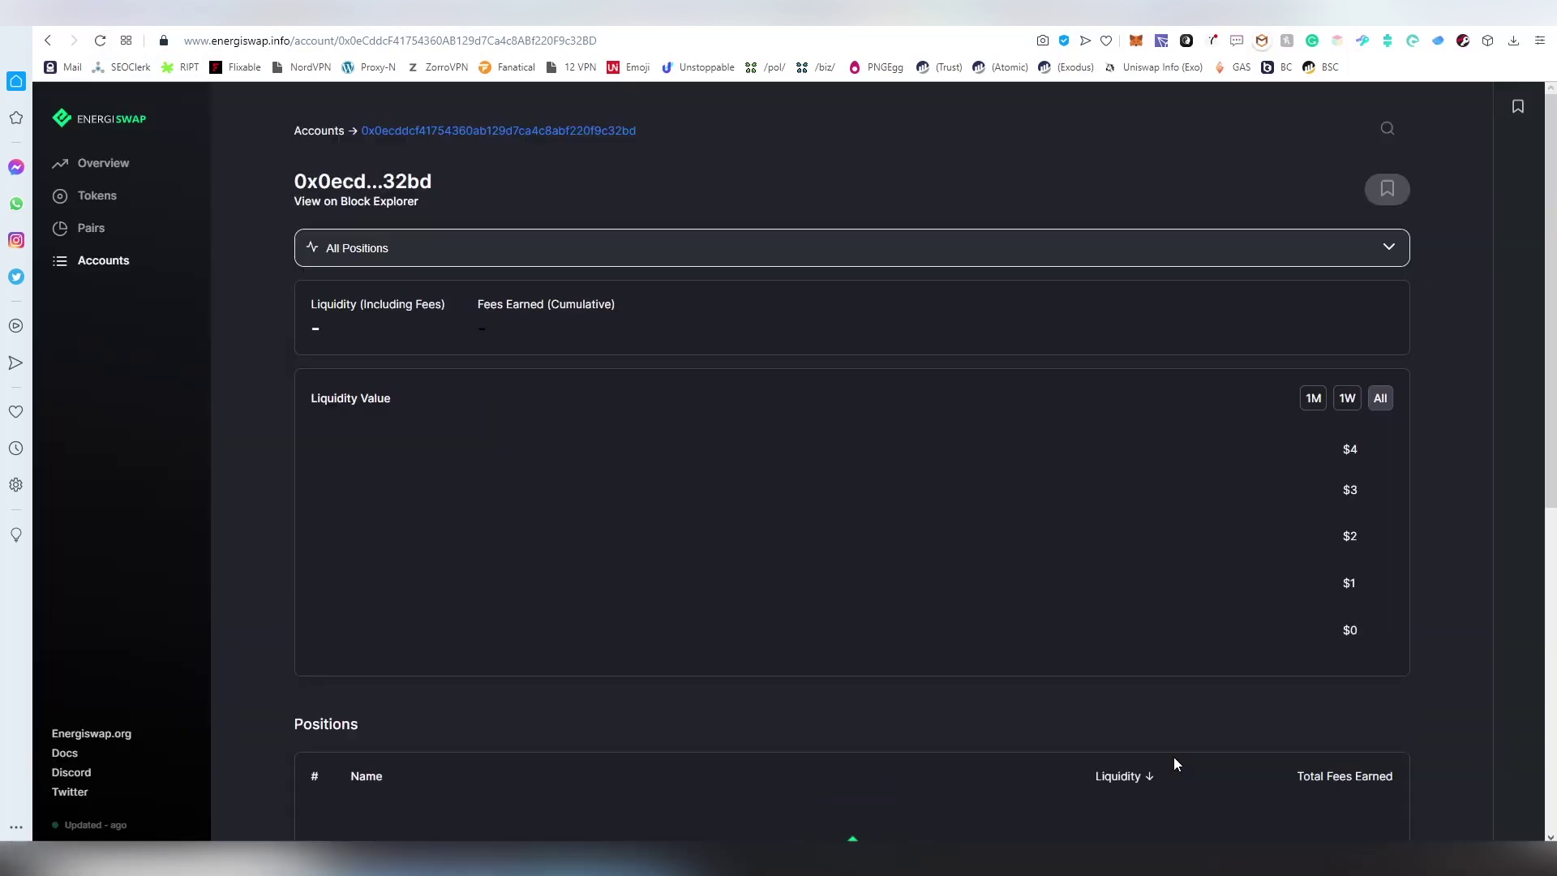
scroll(1183, 763, "down", 2)
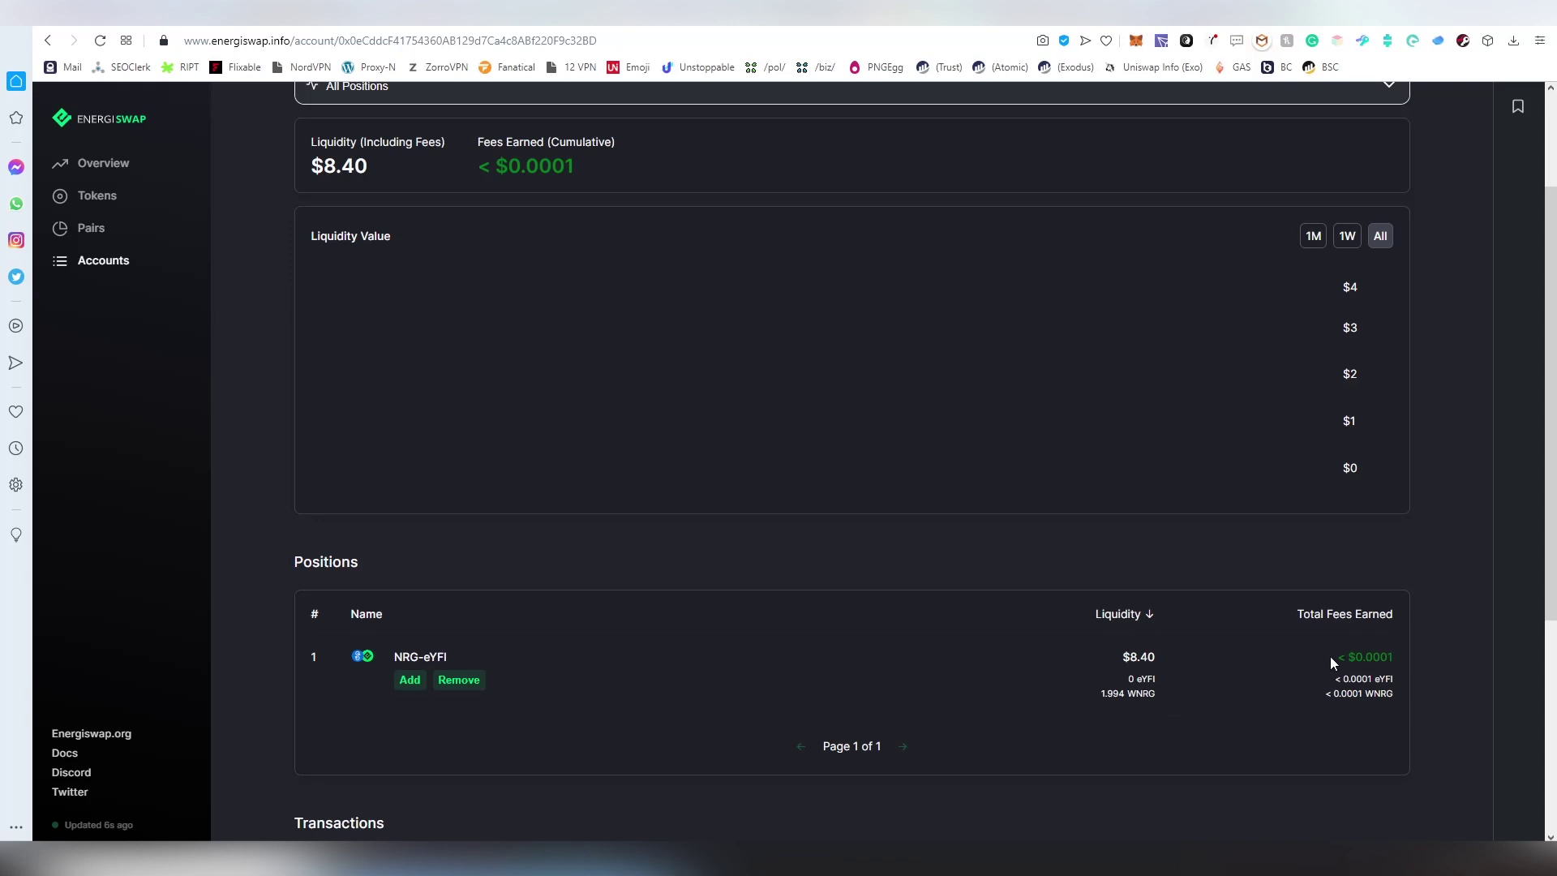
Check the NRG-eYFI position figures worth $8.40 and its fees earned
left_click_drag(1330, 655, 1408, 663)
left_click(1406, 663)
left_click(1349, 649)
scroll(1268, 504, "up", 1)
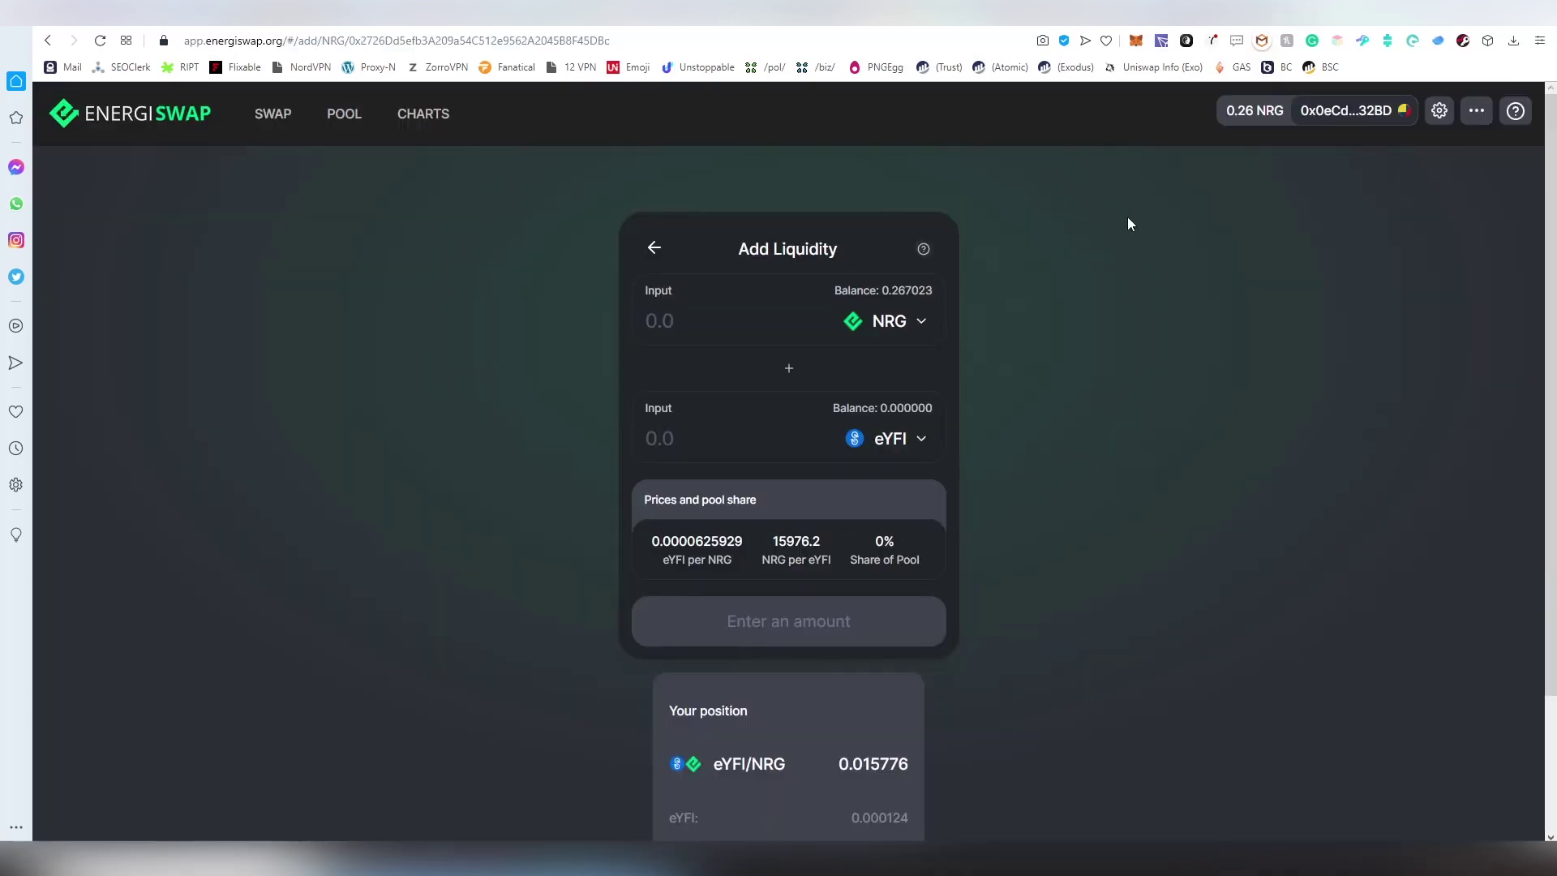
Open Remove Liquidity for the eYFI/NRG pool at Max, returning 0.000124 eYFI and 1.994140 NRG
left_click(332, 128)
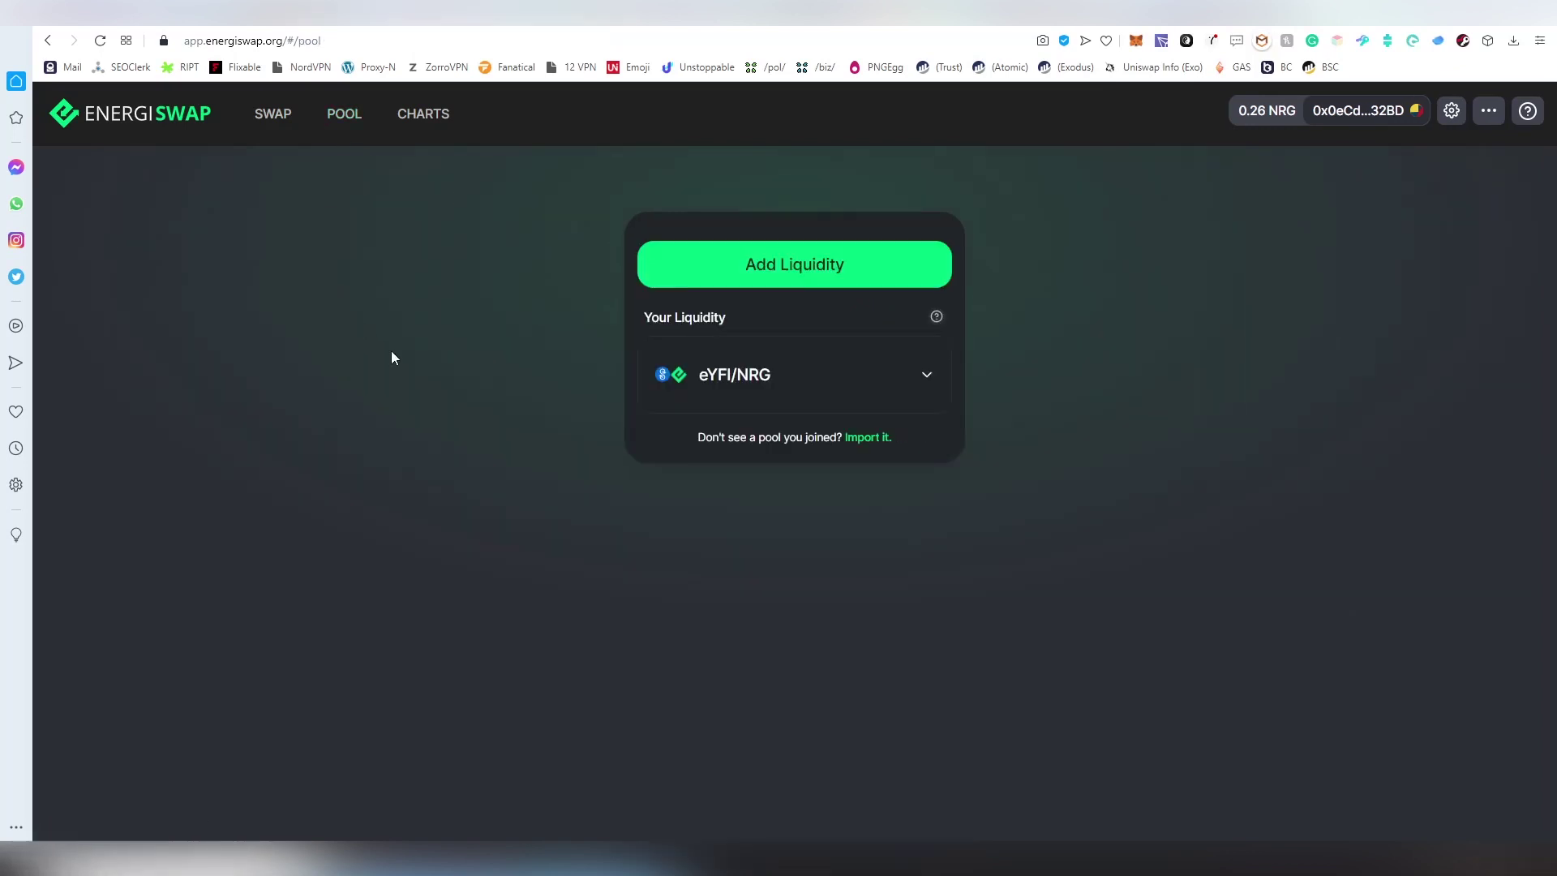
left_click(926, 377)
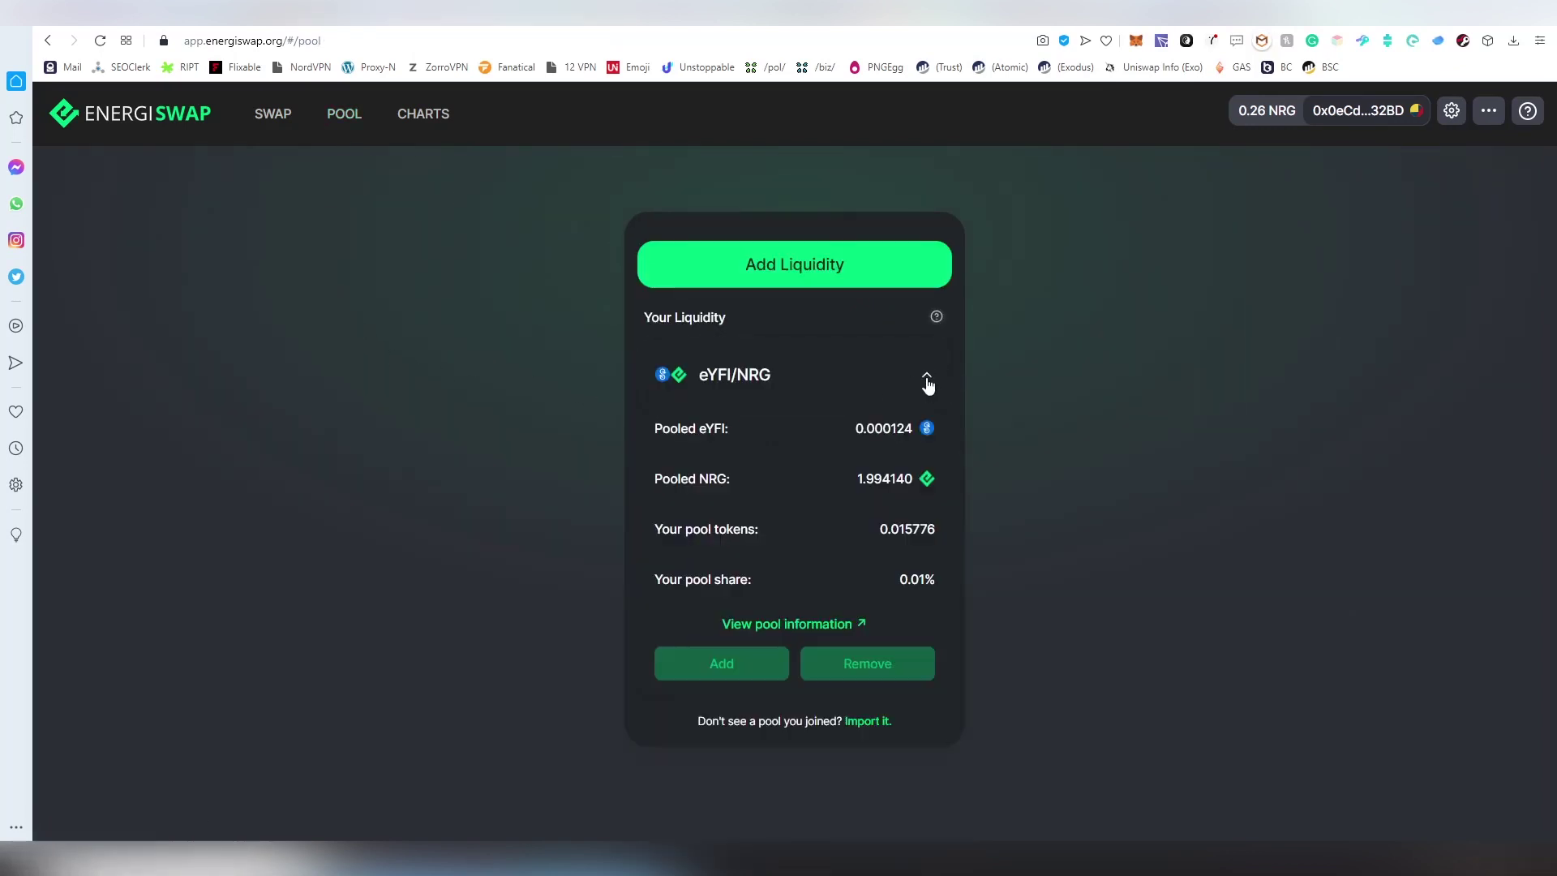
left_click(837, 664)
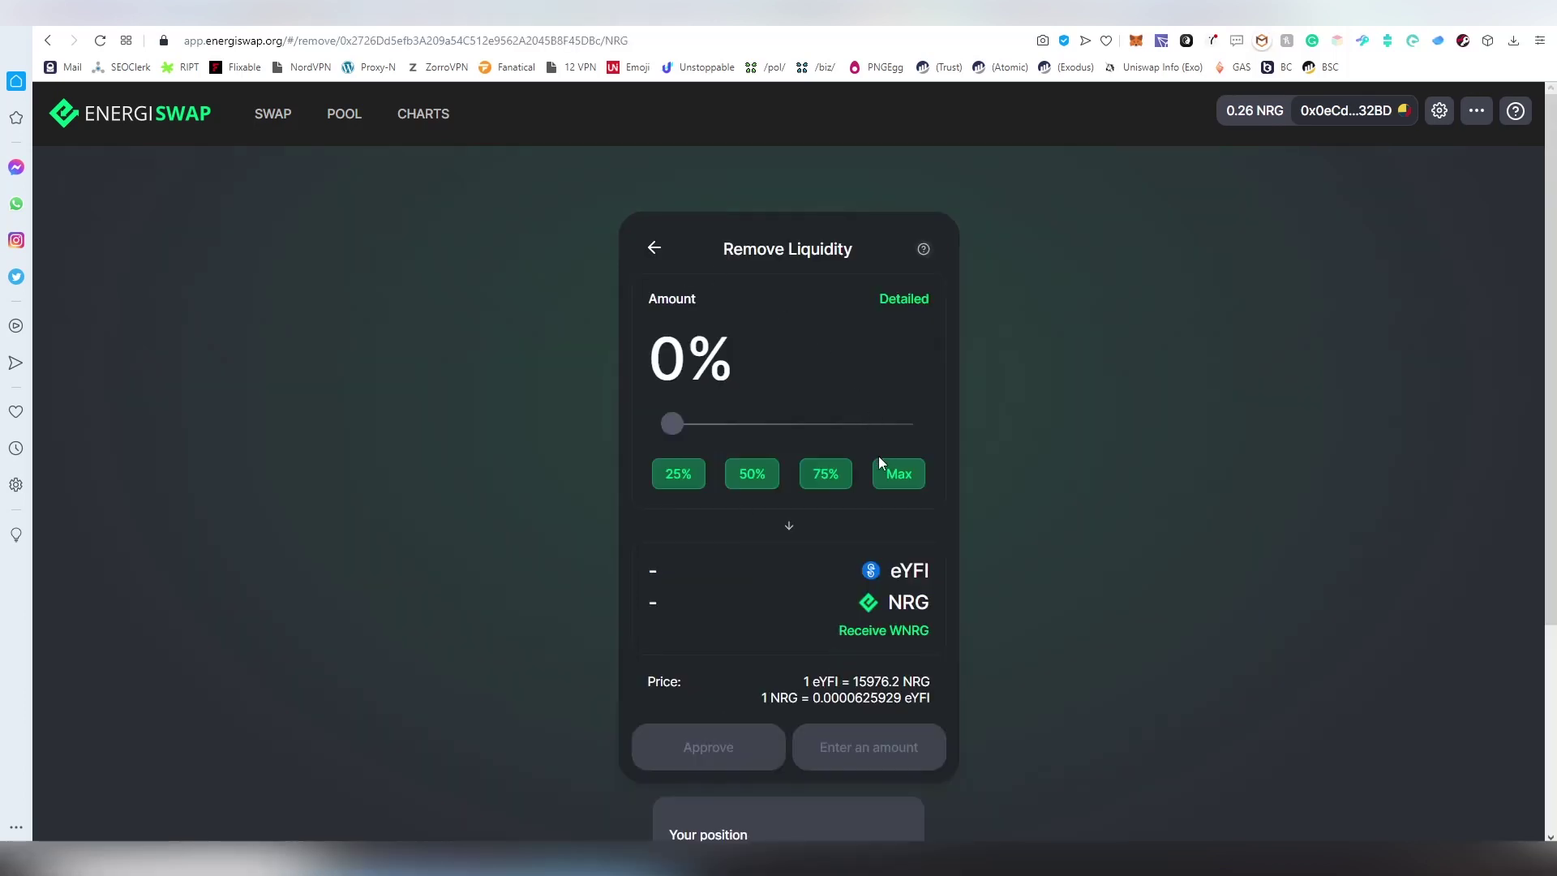
left_click(884, 468)
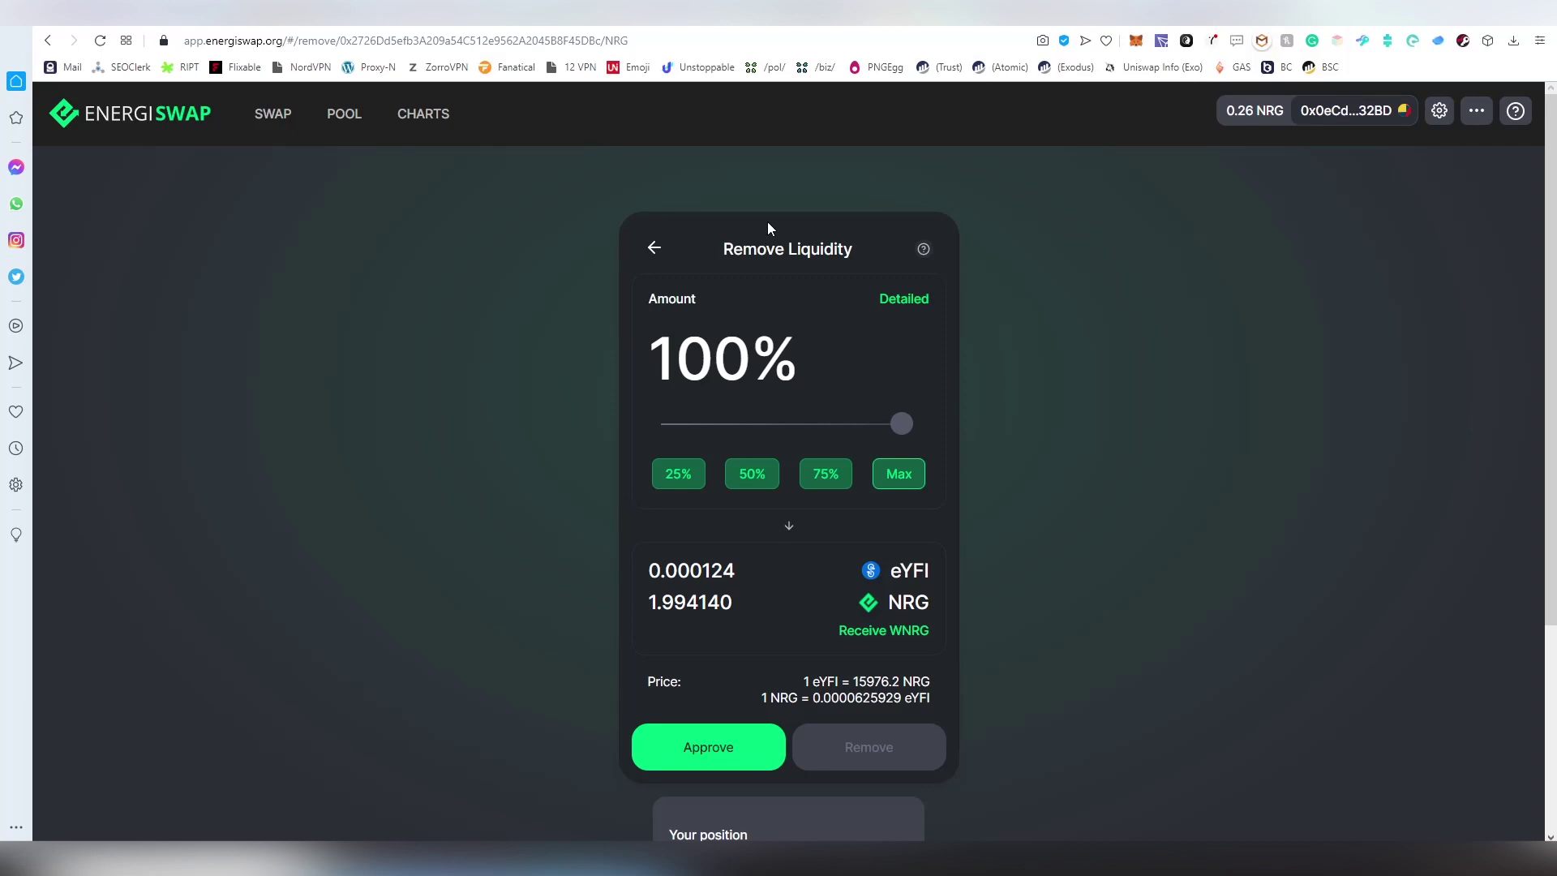
left_click(180, 117)
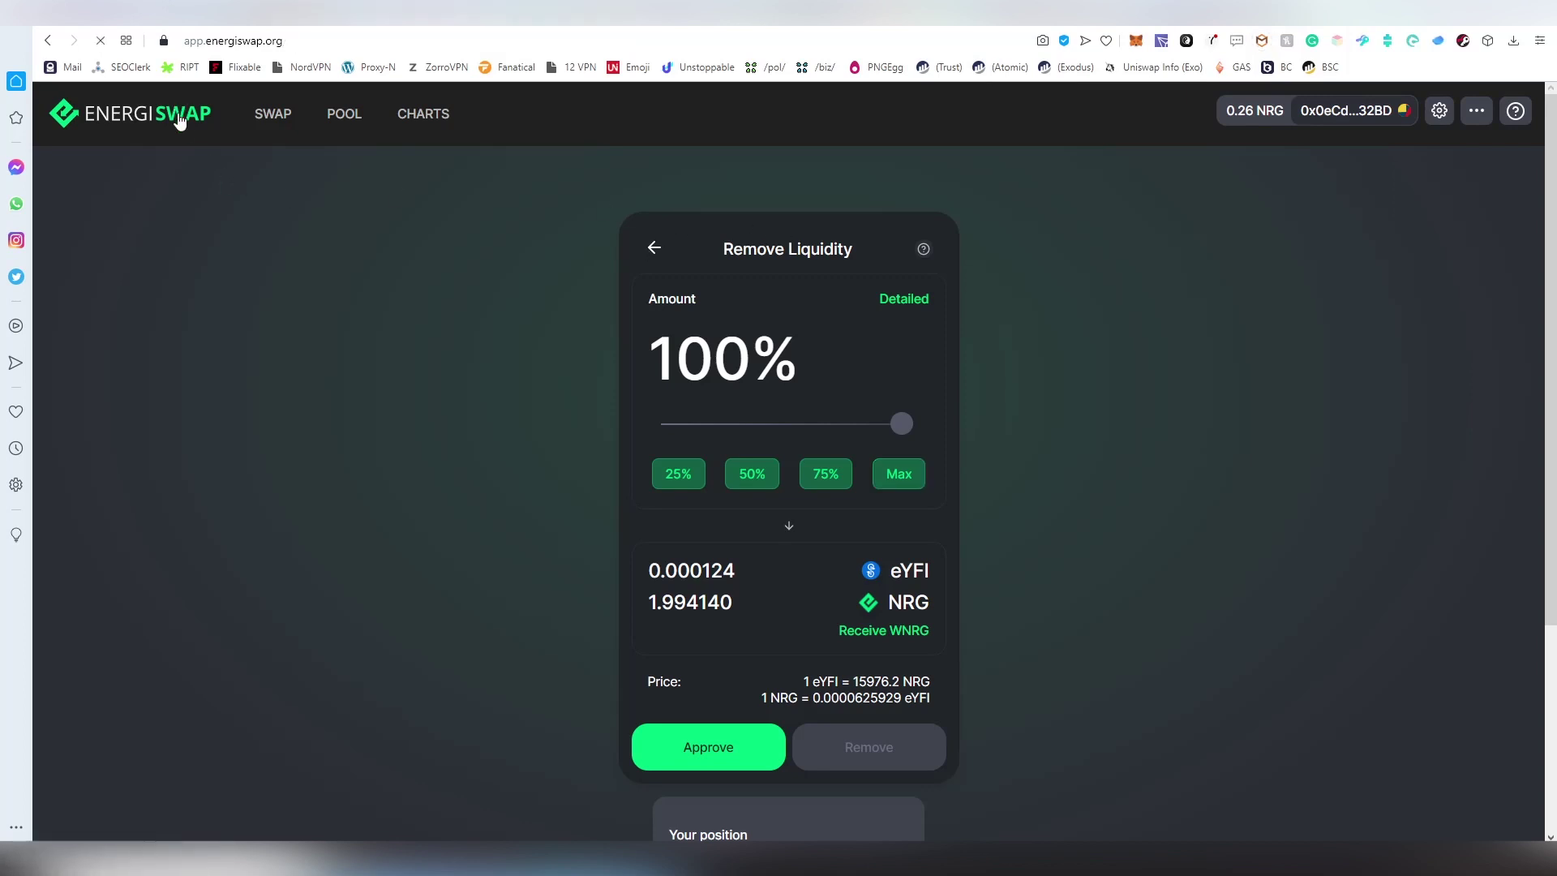